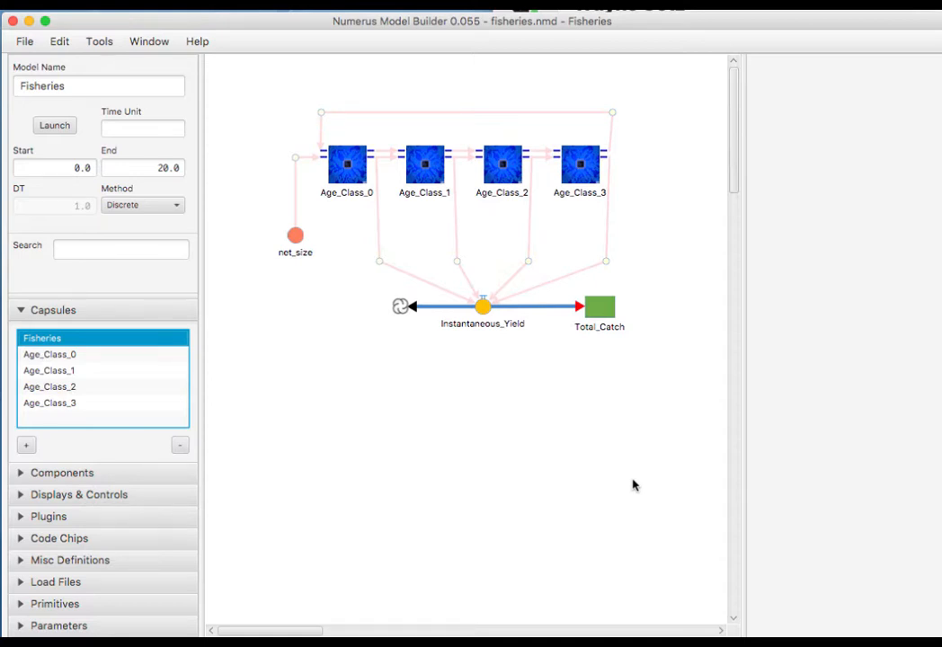
Move down to the Age_Class_0 capsule under Fisheries to view its diagram.
{"action": "key", "text": "Down"}
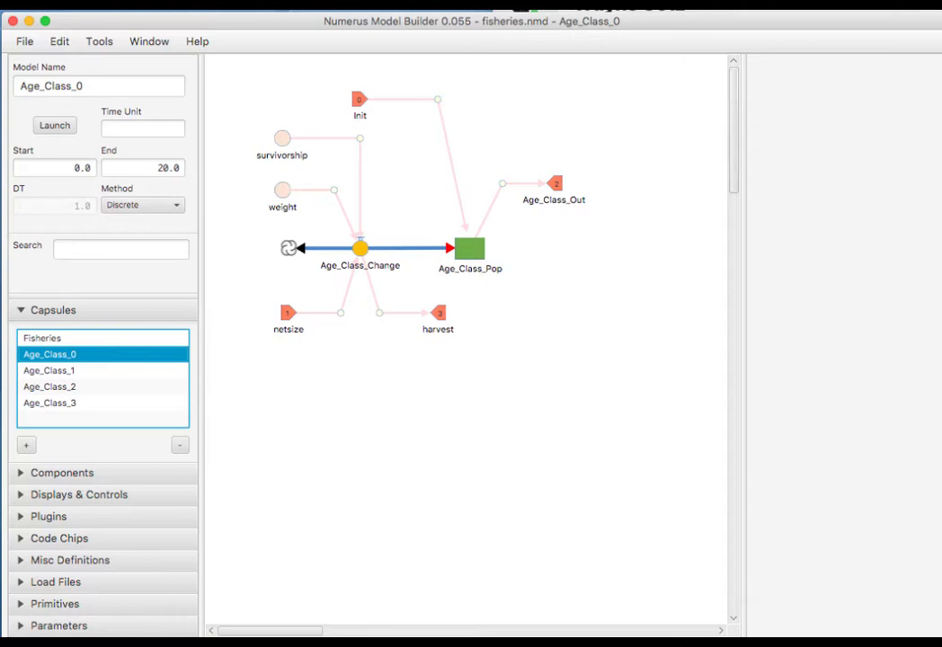
Look through the File menu's commands twice without choosing any.
{"action": "left_click", "coordinate": [25, 42]}
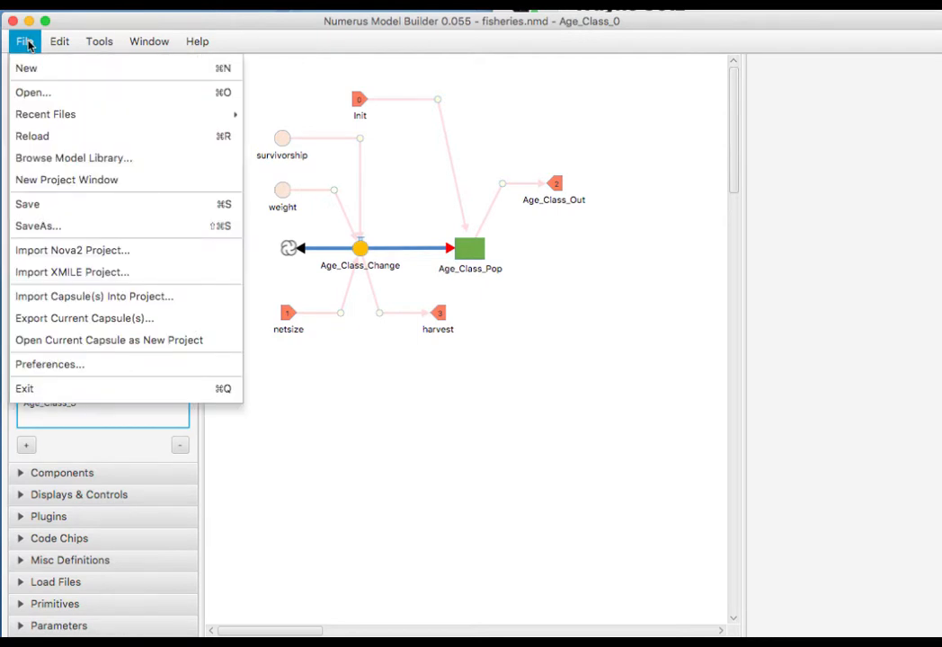
{"action": "left_click", "coordinate": [70, 322]}
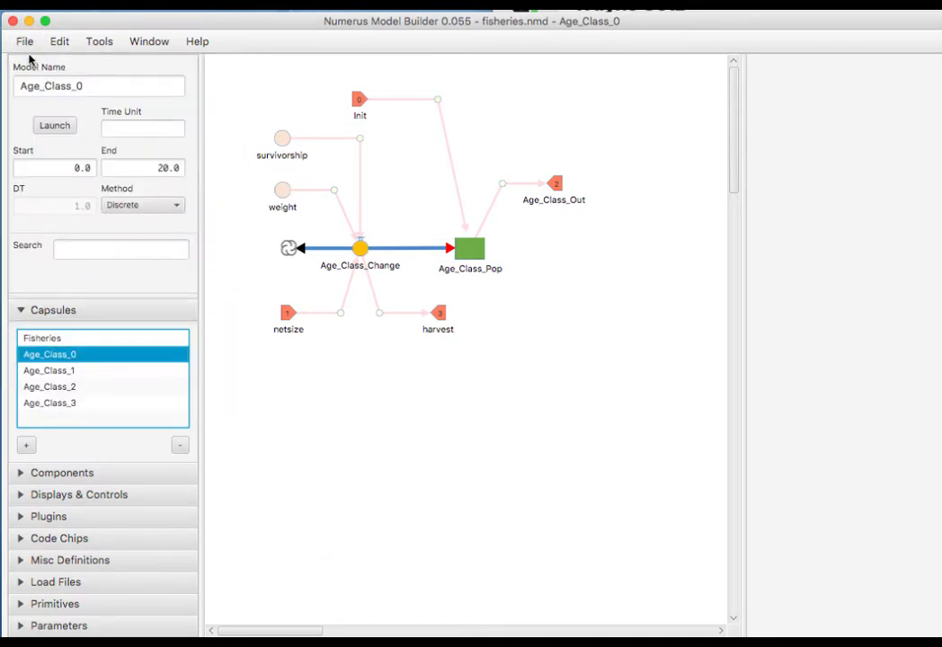
{"action": "left_click", "coordinate": [24, 42]}
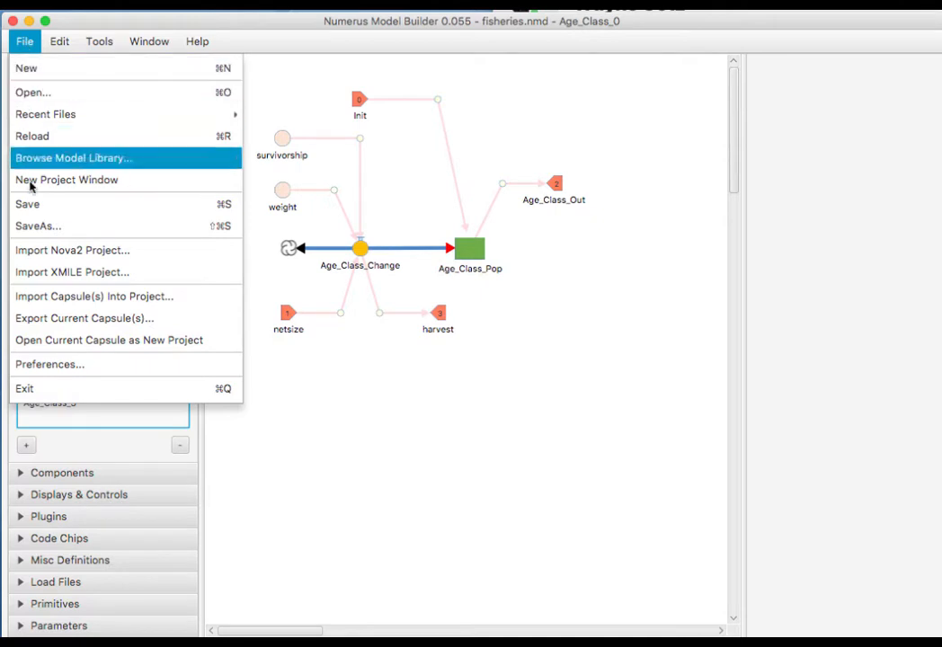
{"action": "left_click", "coordinate": [55, 298]}
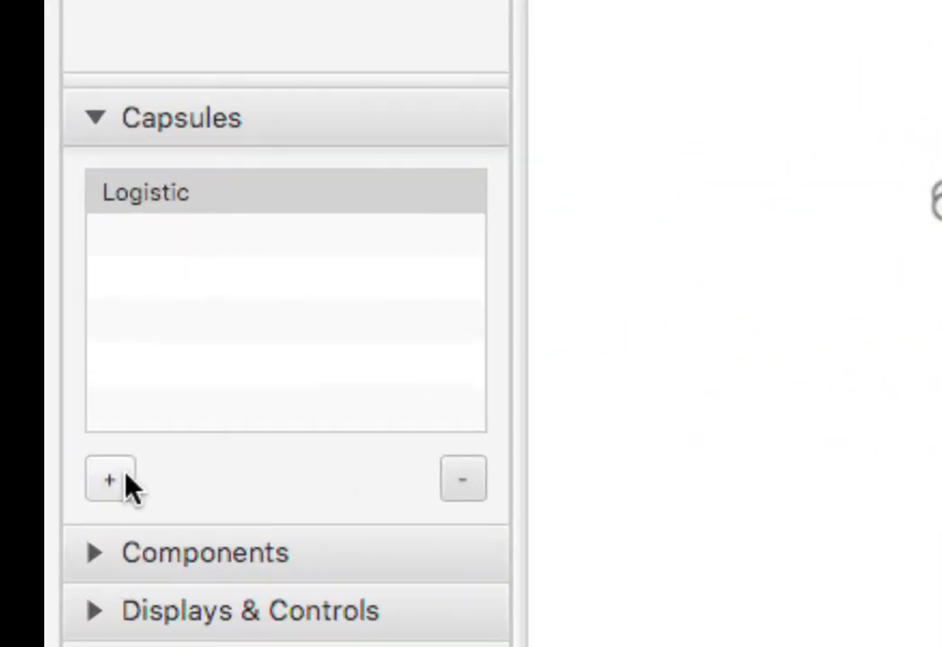
Add a new capsule above Logistic and name it MultiLogistic.
{"action": "left_click", "coordinate": [124, 481]}
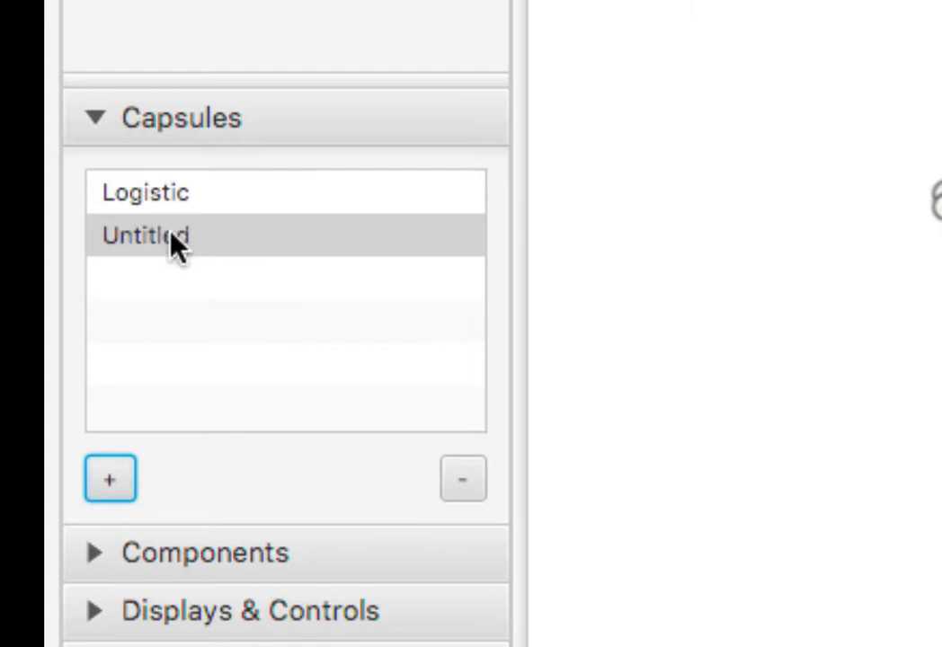
{"action": "left_click_drag", "start_coordinate": [171, 203], "coordinate": [171, 242]}
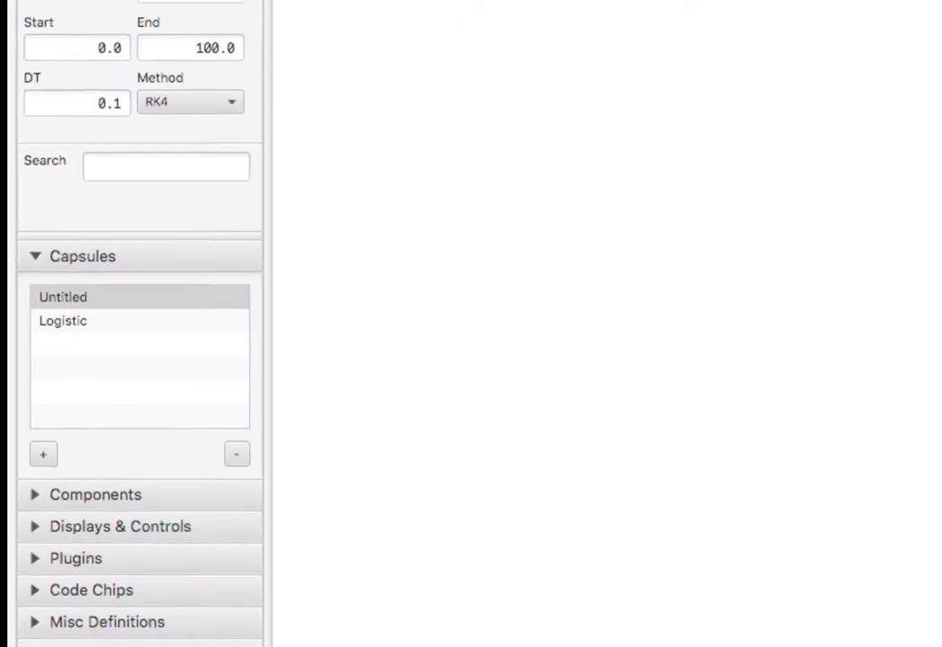
{"action": "type", "text": "MultiLogis"}
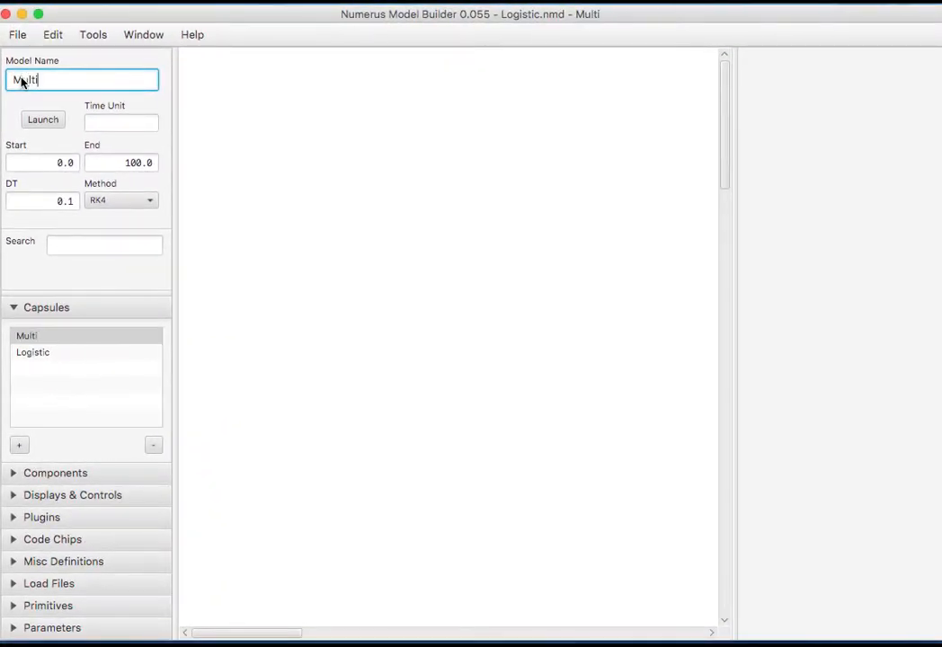
{"action": "type", "text": "tic"}
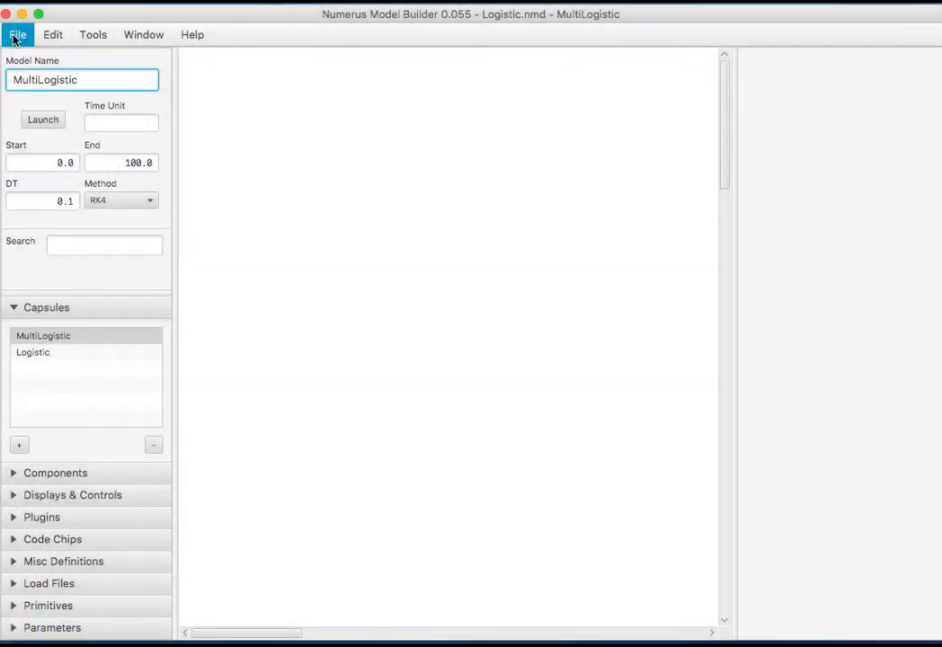
Save the project as MultiLogistic.nmd and select the MultiLogistic capsule.
{"action": "left_click", "coordinate": [14, 38]}
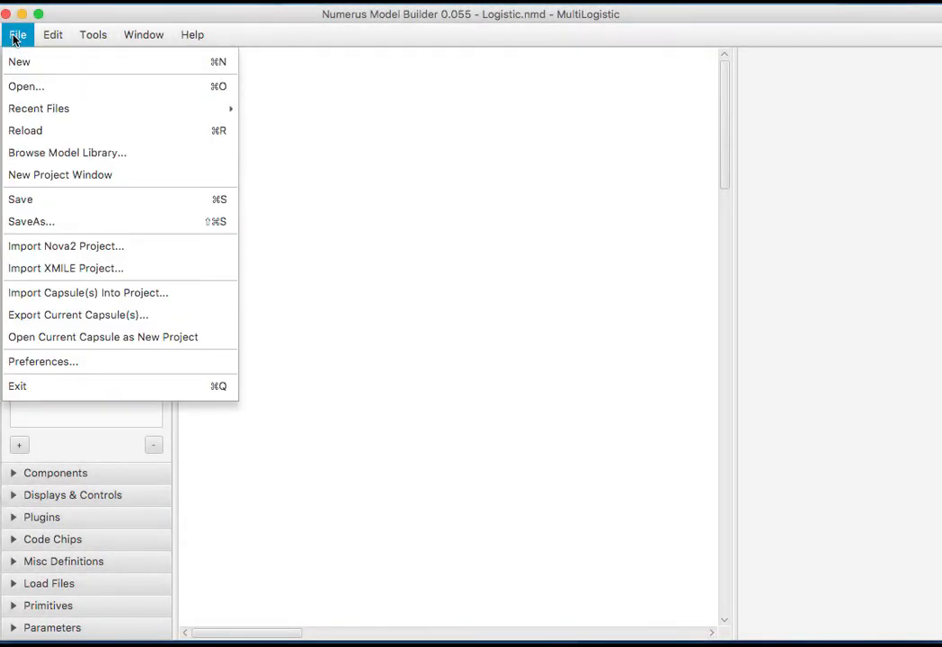
{"action": "left_click", "coordinate": [50, 230]}
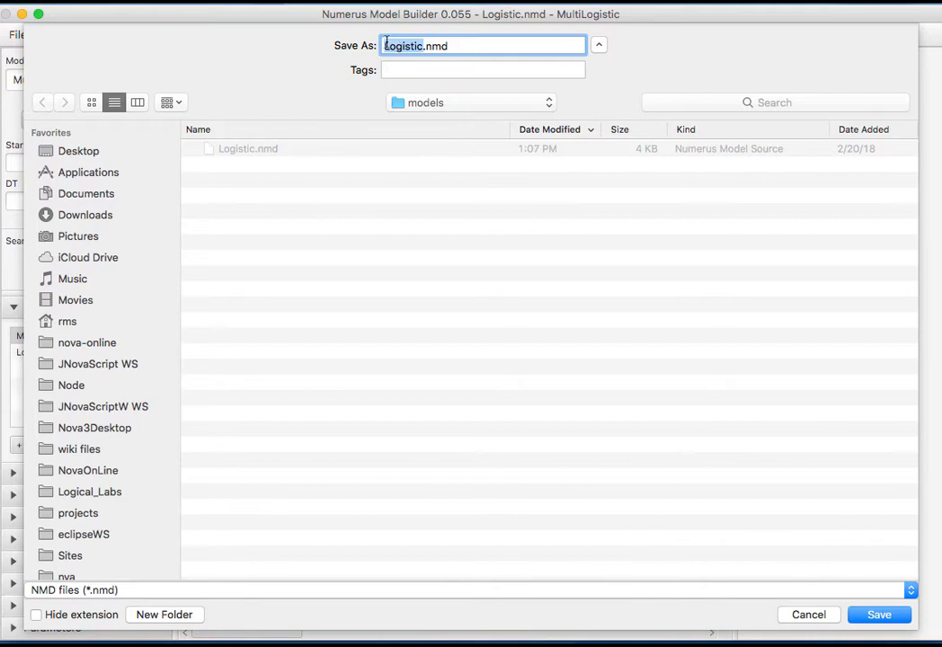
{"action": "left_click", "coordinate": [385, 46]}
{"action": "type", "text": "Multi"}
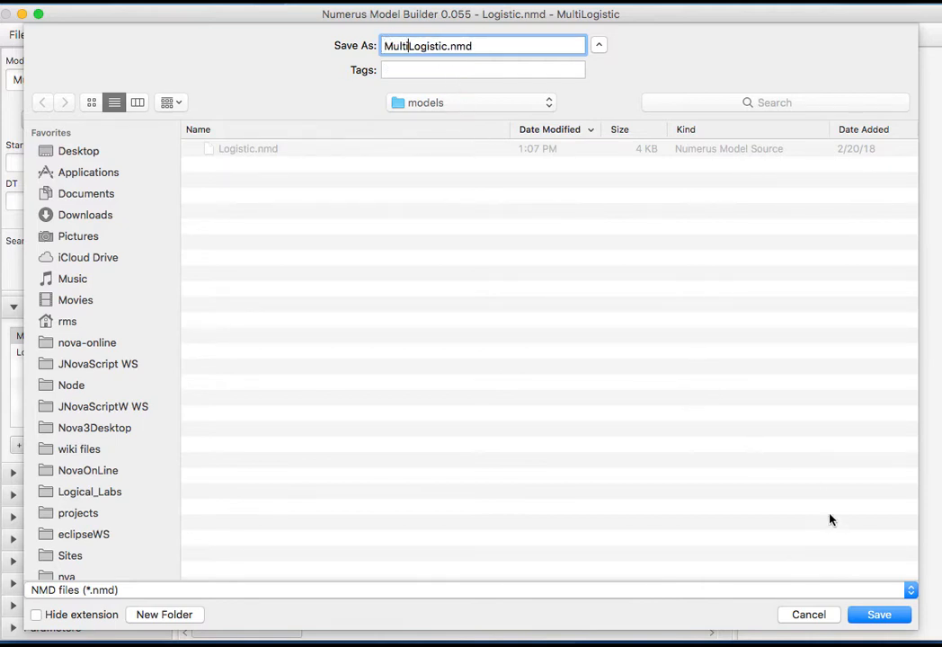
{"action": "left_click", "coordinate": [877, 617]}
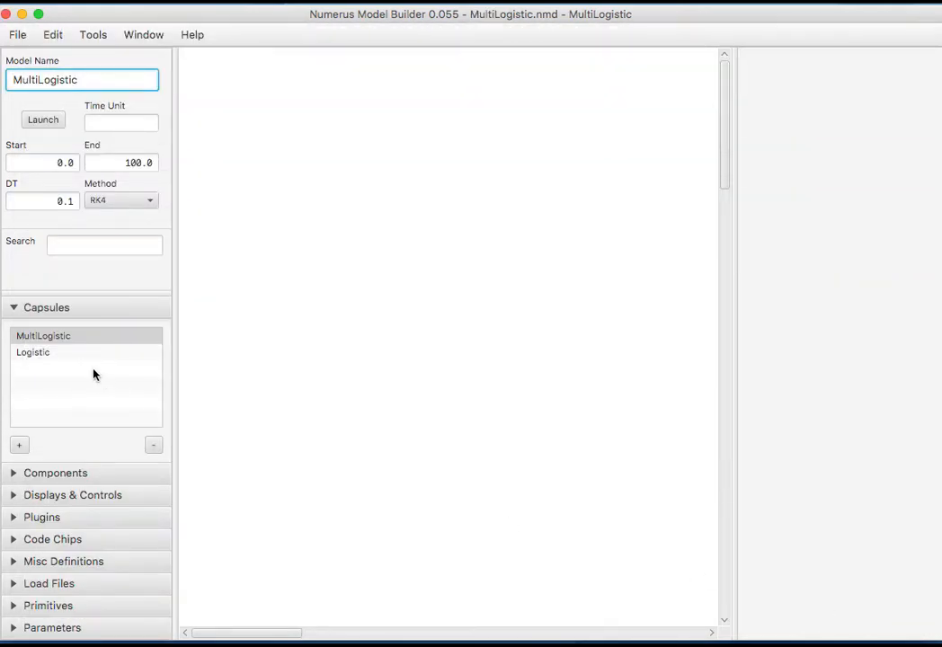
{"action": "left_click", "coordinate": [63, 336]}
Select the r, K and Init sliders in Logistic and pull them up into MultiLogistic.
{"action": "left_click", "coordinate": [53, 355]}
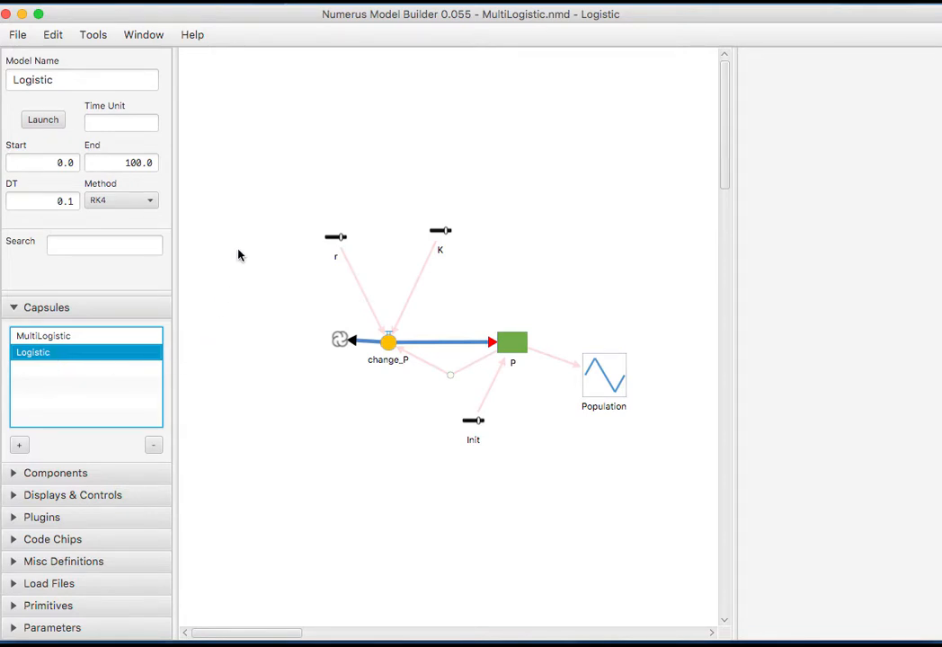
{"action": "left_click", "coordinate": [280, 201]}
{"action": "left_click_drag", "start_coordinate": [279, 202], "coordinate": [531, 294]}
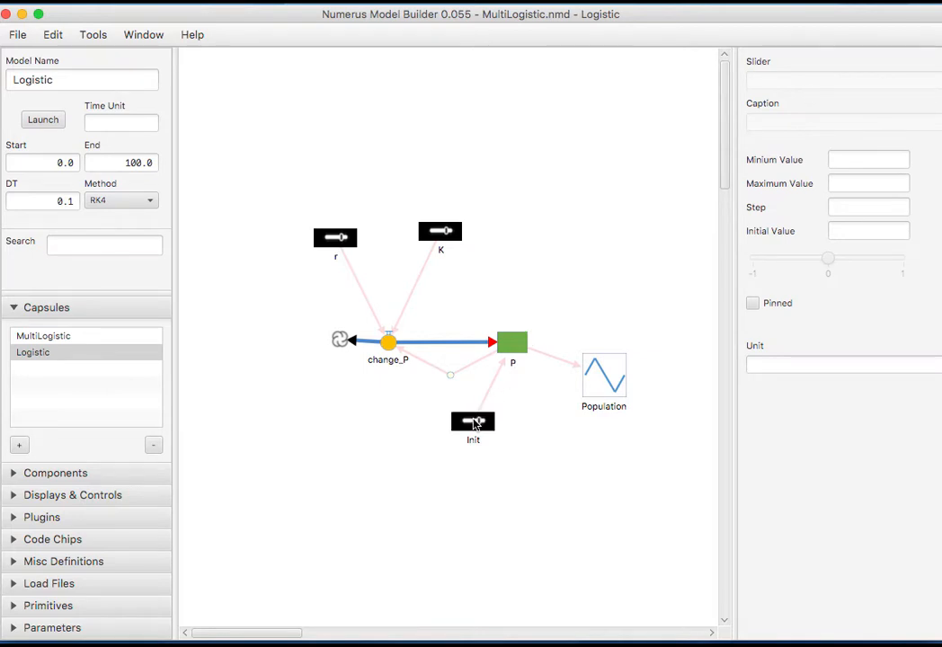
{"action": "left_click", "coordinate": [94, 38]}
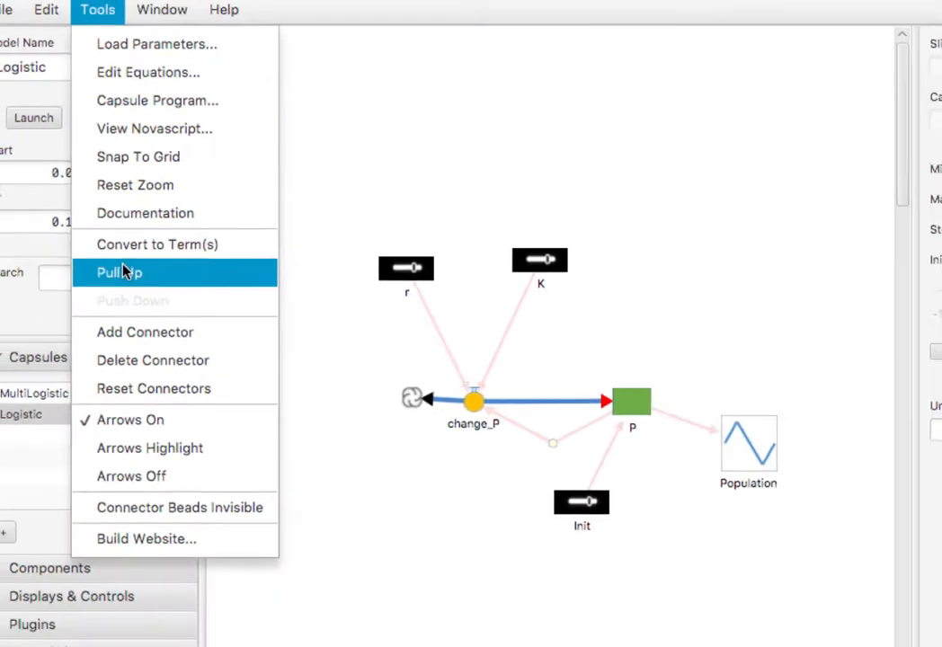
{"action": "left_click", "coordinate": [180, 441]}
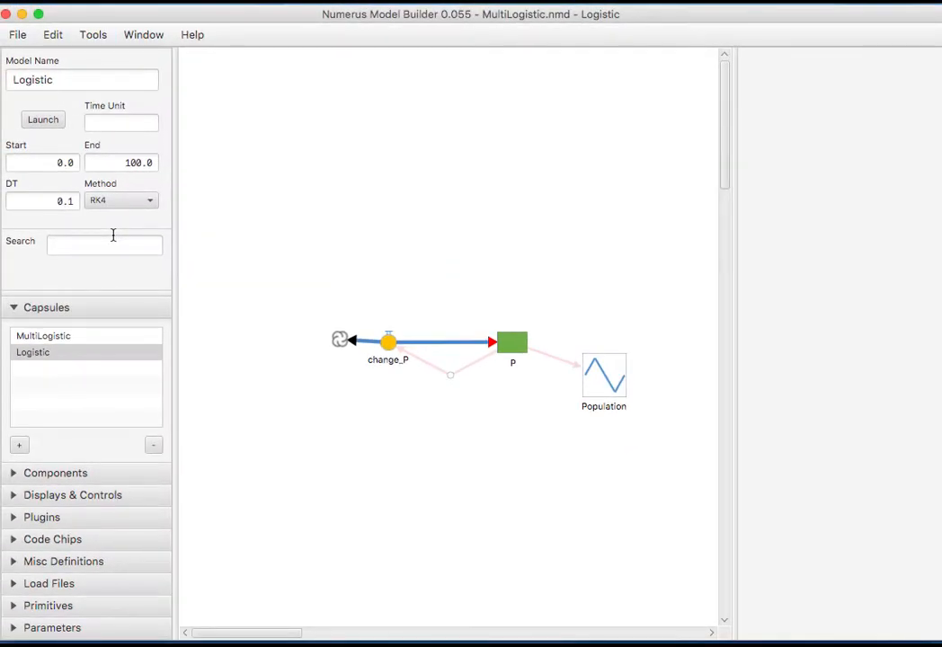
Confirm the sliders in MultiLogistic, then paste copies of them back into Logistic.
{"action": "left_click", "coordinate": [68, 337]}
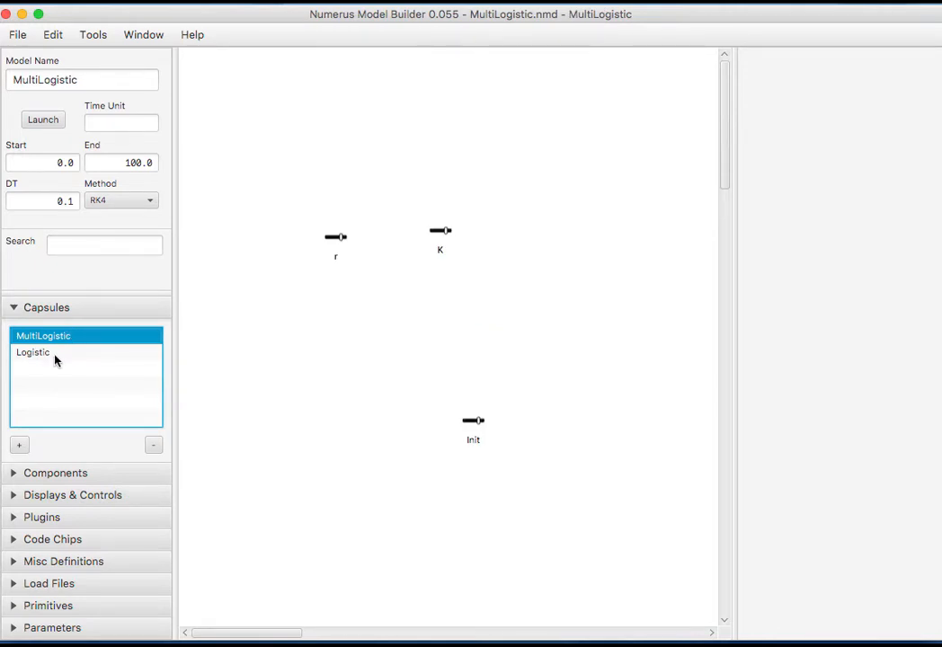
{"action": "left_click", "coordinate": [54, 356]}
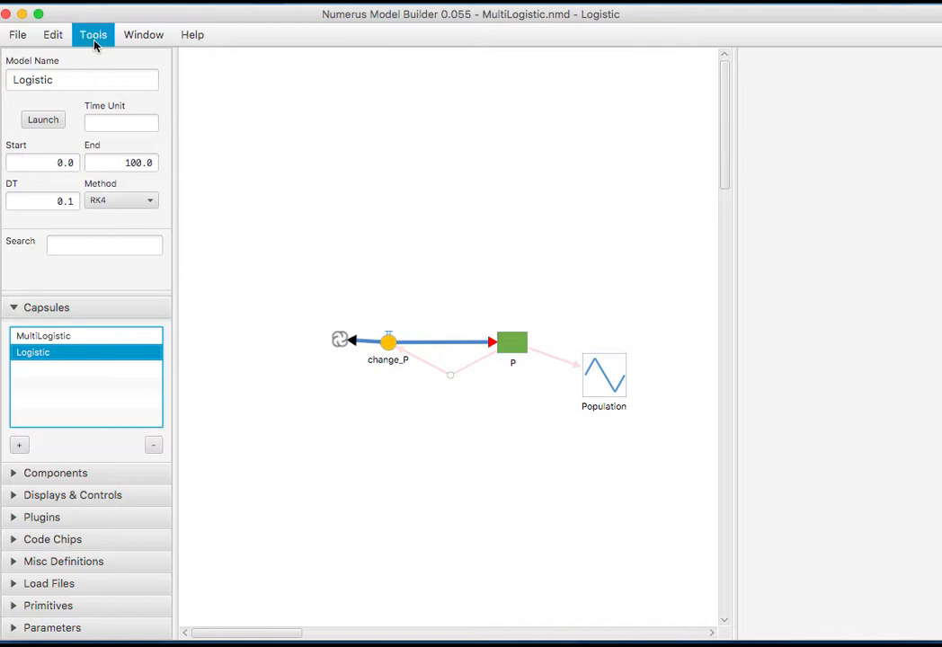
{"action": "left_click", "coordinate": [54, 35]}
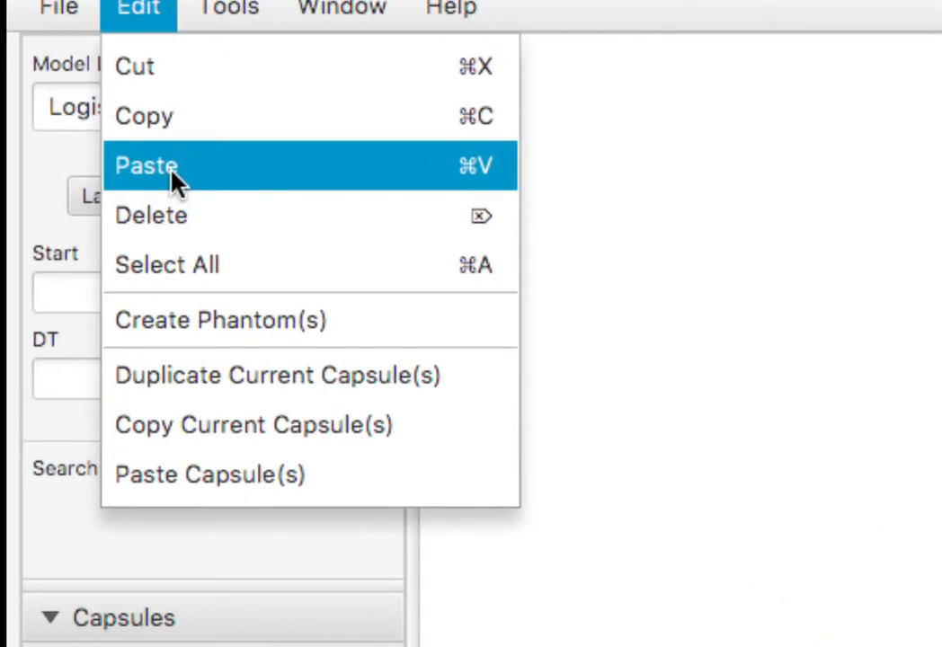
{"action": "left_click", "coordinate": [67, 107]}
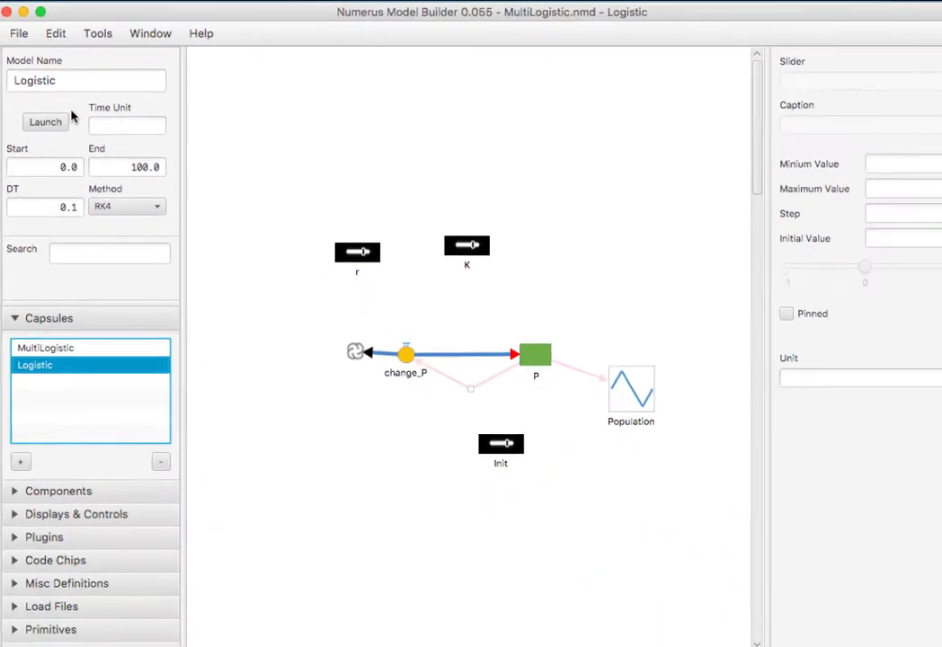
{"action": "left_click", "coordinate": [196, 27]}
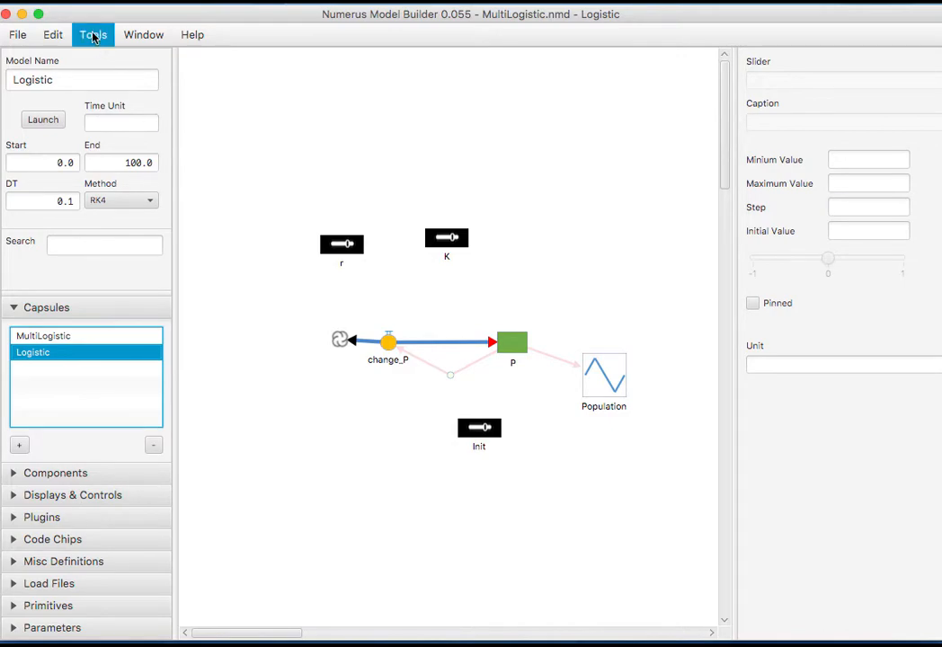
{"action": "left_click", "coordinate": [94, 35]}
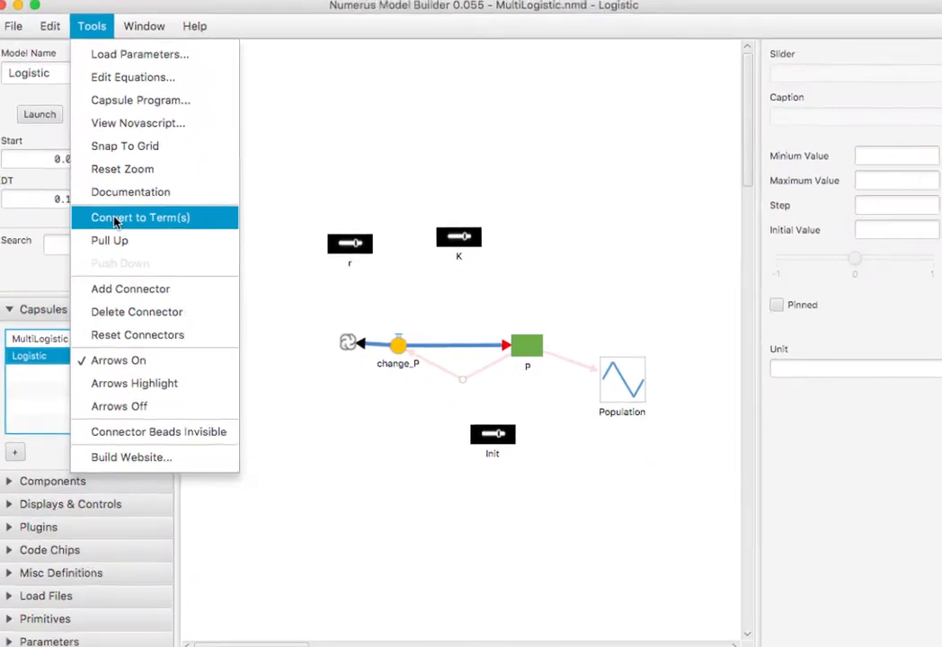
Turn Logistic's r, K and Init sliders into terms and make them input pins.
{"action": "left_click", "coordinate": [99, 193]}
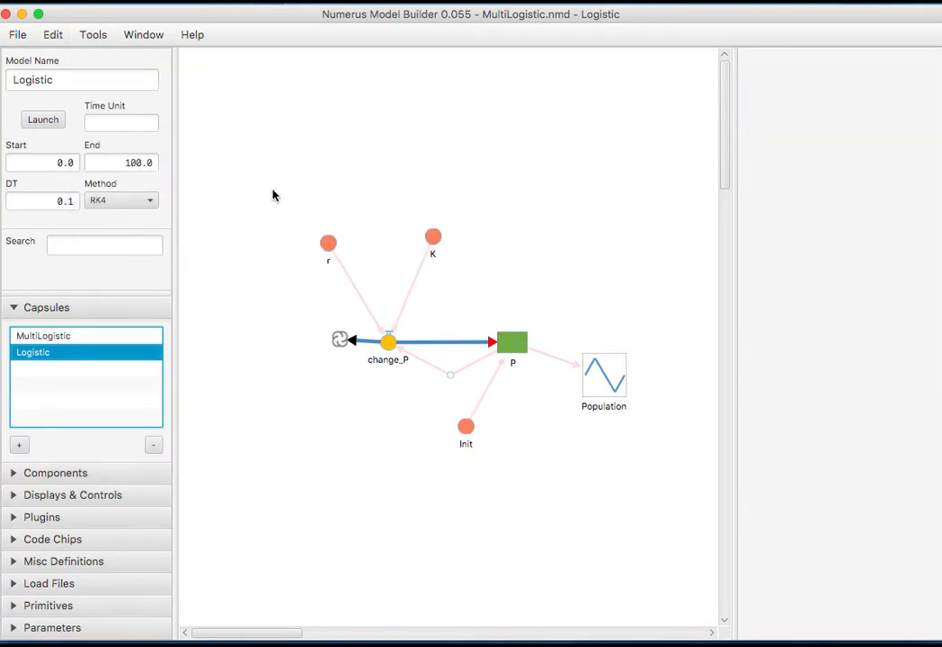
{"action": "left_click_drag", "start_coordinate": [268, 188], "coordinate": [495, 286]}
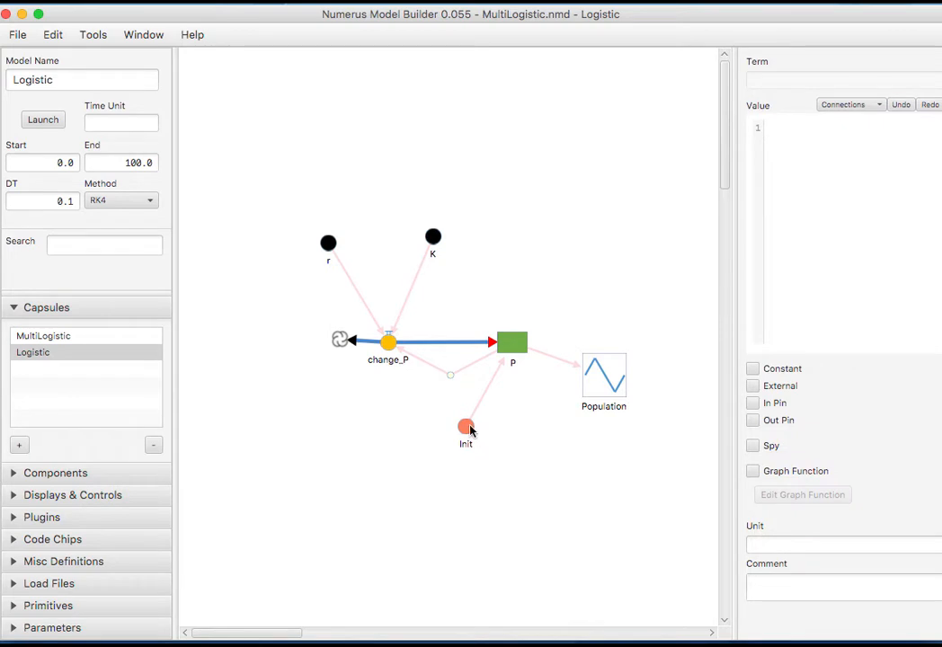
{"action": "left_click", "coordinate": [467, 429], "text": "shift"}
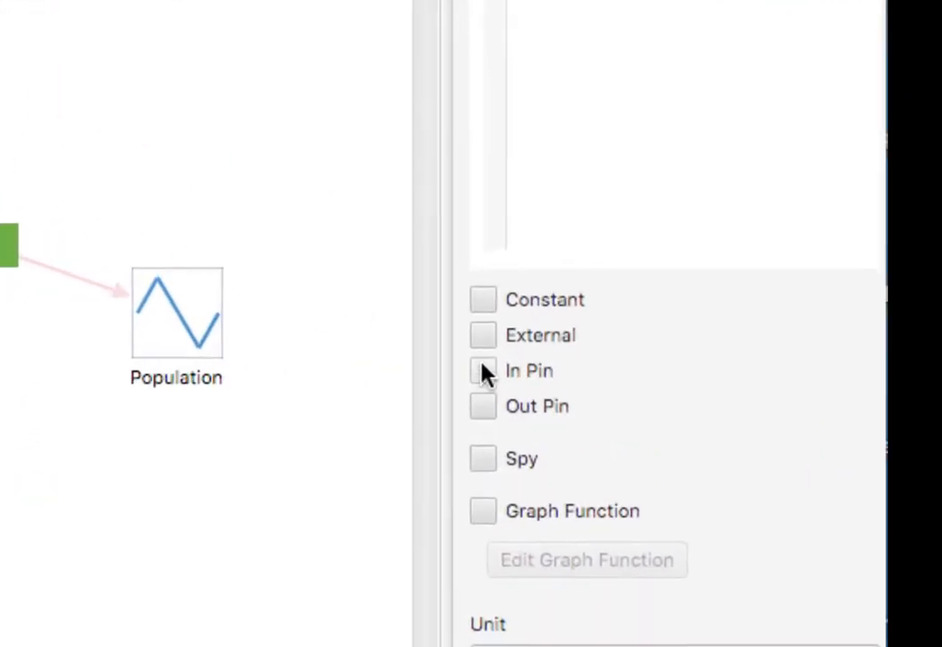
{"action": "left_click", "coordinate": [753, 403]}
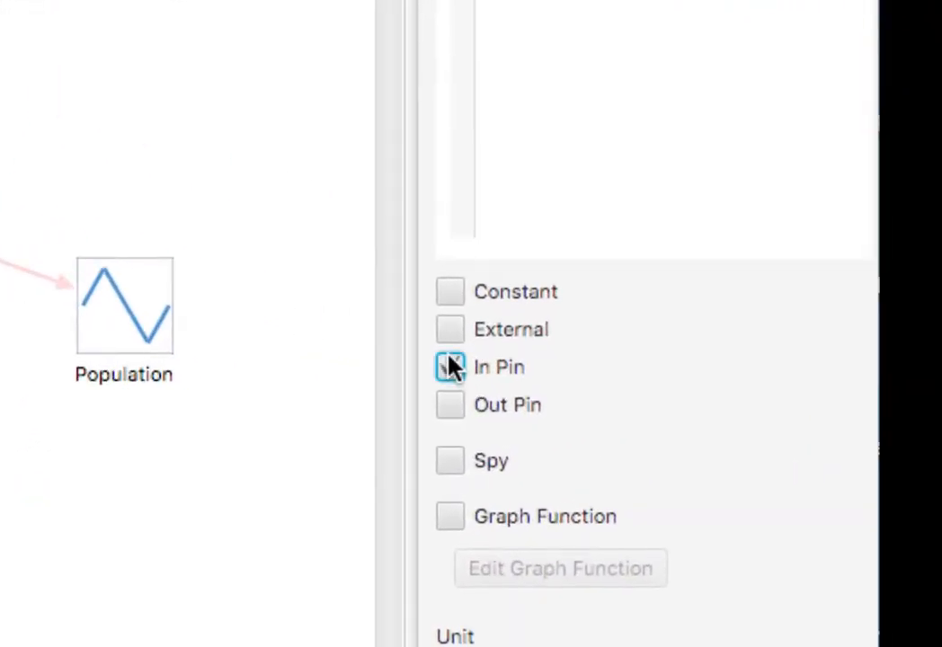
{"action": "left_click", "coordinate": [16, 485]}
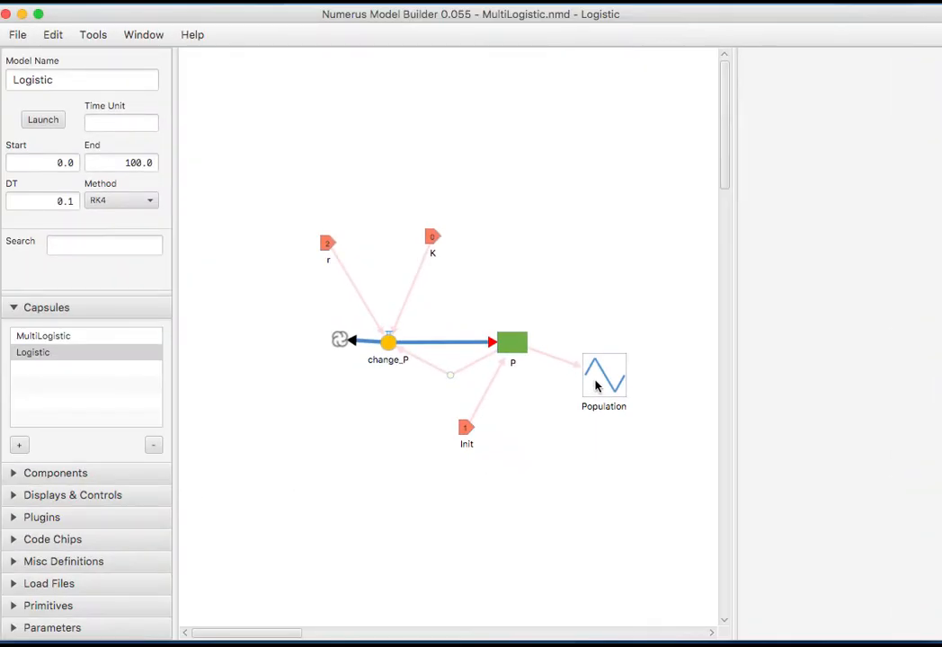
Pull the Population graph up into MultiLogistic, then reopen the Logistic capsule.
{"action": "left_click", "coordinate": [595, 387]}
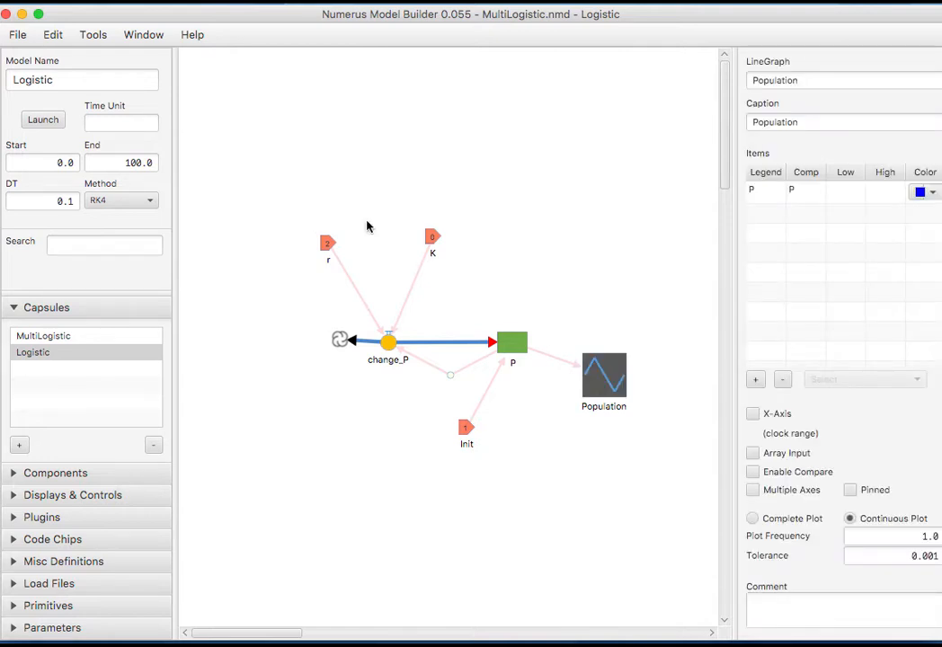
{"action": "left_click", "coordinate": [91, 34]}
{"action": "left_click", "coordinate": [104, 216]}
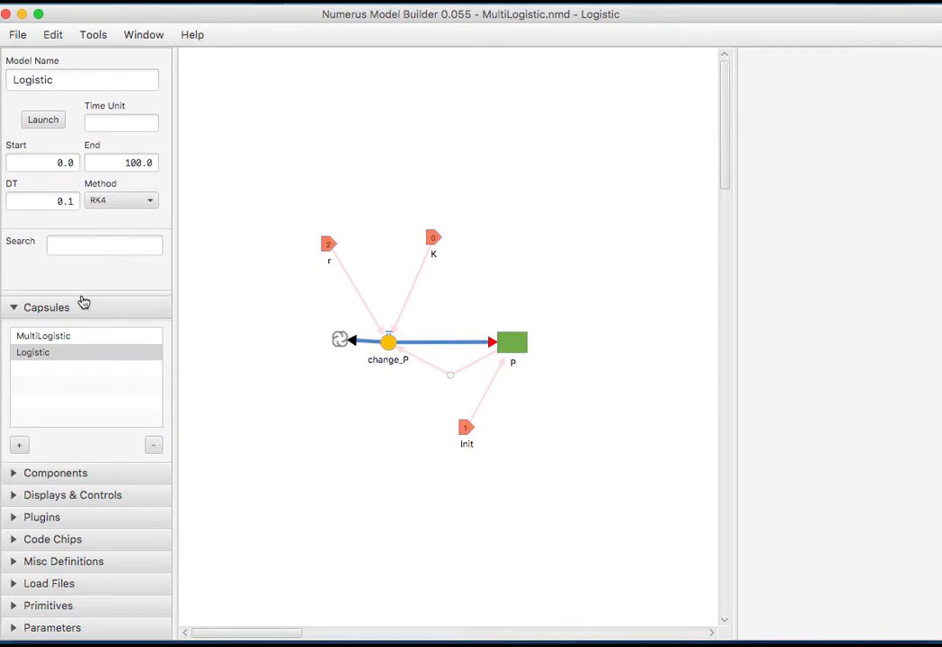
{"action": "left_click", "coordinate": [73, 337]}
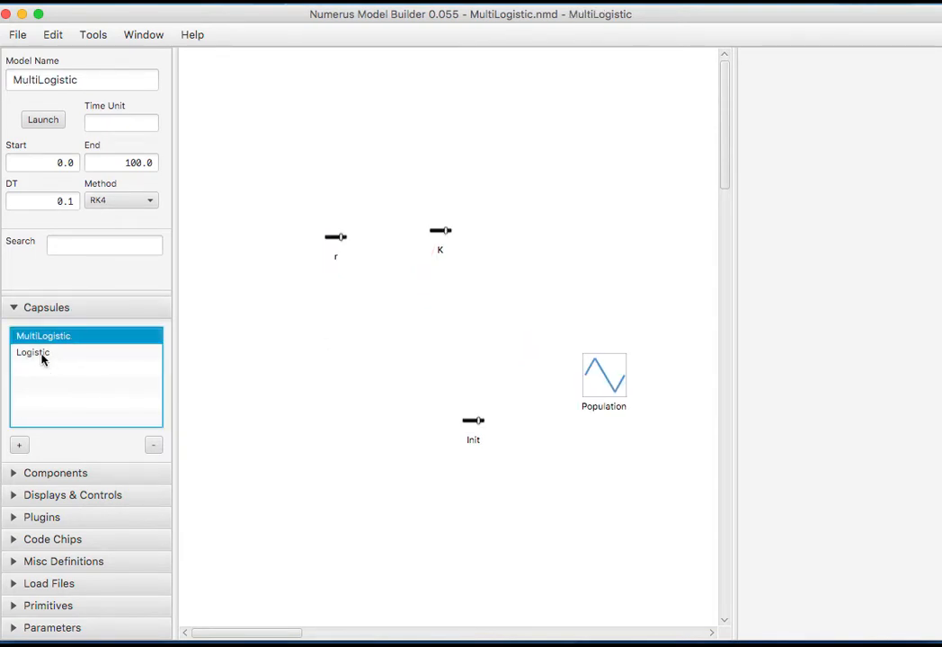
{"action": "left_click", "coordinate": [42, 359]}
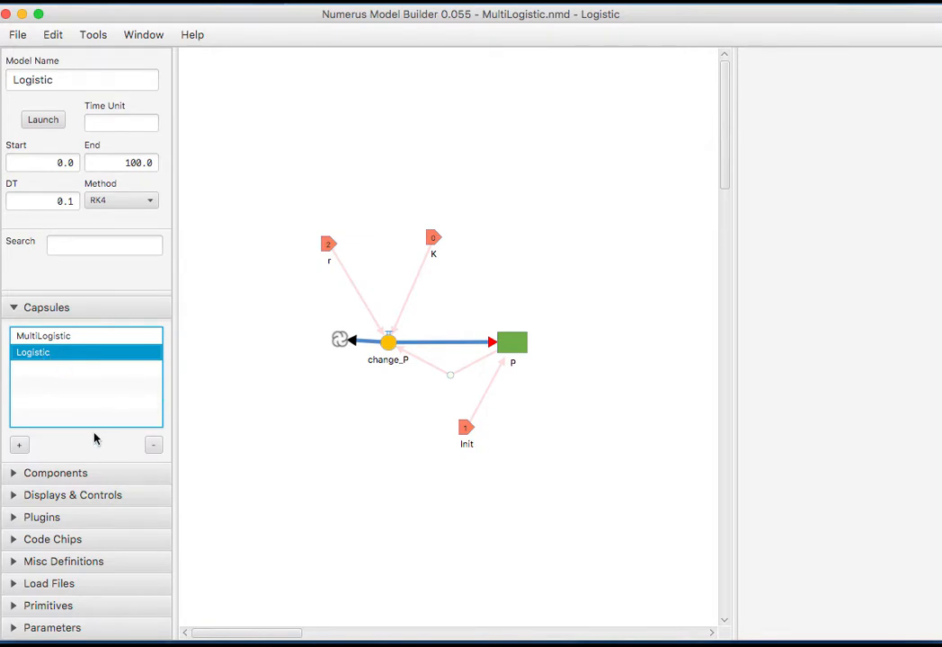
{"action": "left_click", "coordinate": [79, 473]}
Add a term P_out with value P as Logistic's output pin, then return to MultiLogistic.
{"action": "left_click_drag", "start_coordinate": [38, 371], "coordinate": [612, 279]}
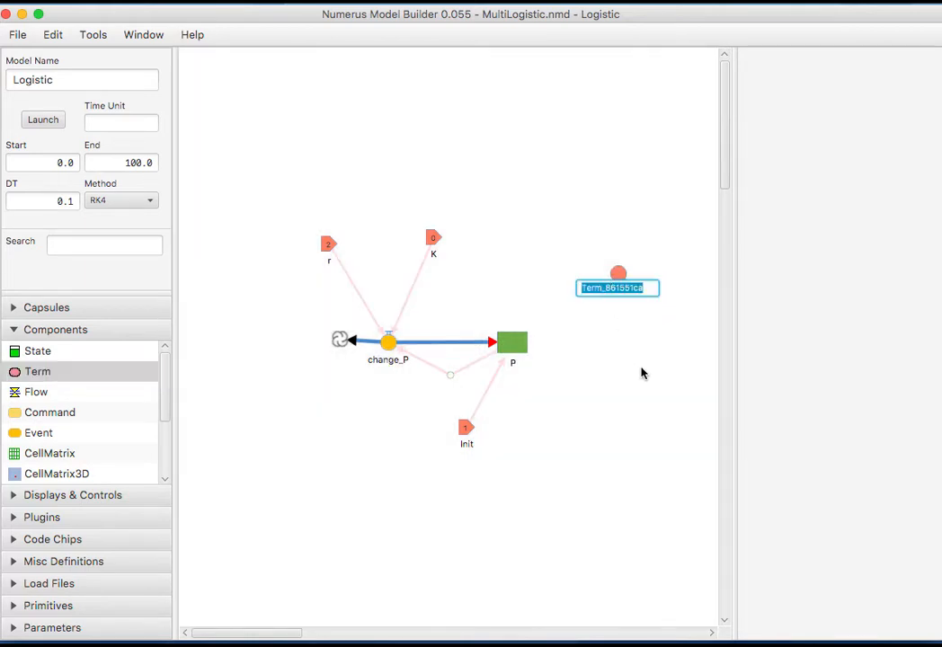
{"action": "type", "text": "P_out"}
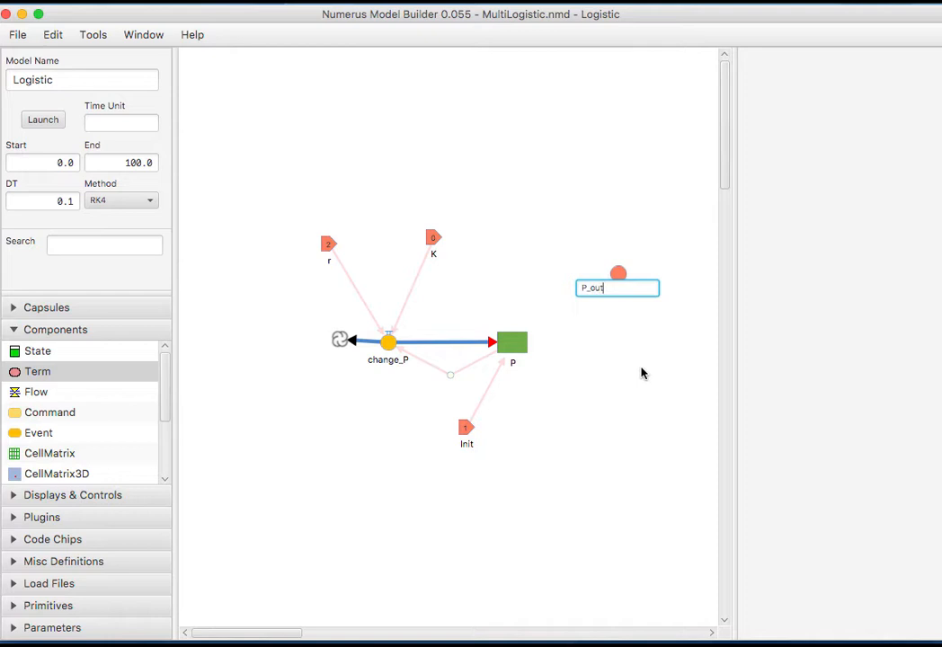
{"action": "key", "text": "Return"}
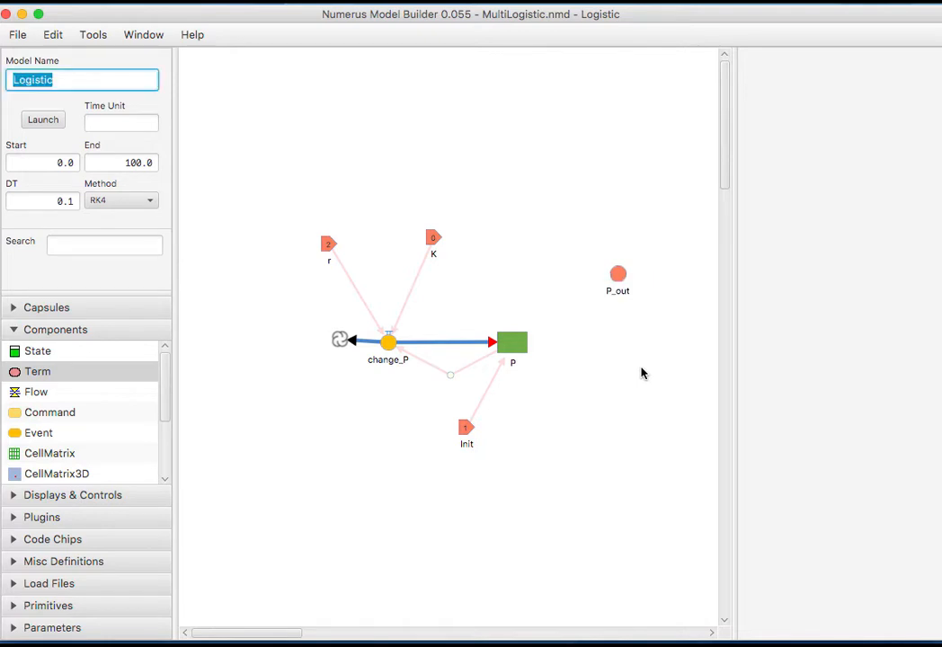
{"action": "left_click", "coordinate": [621, 280]}
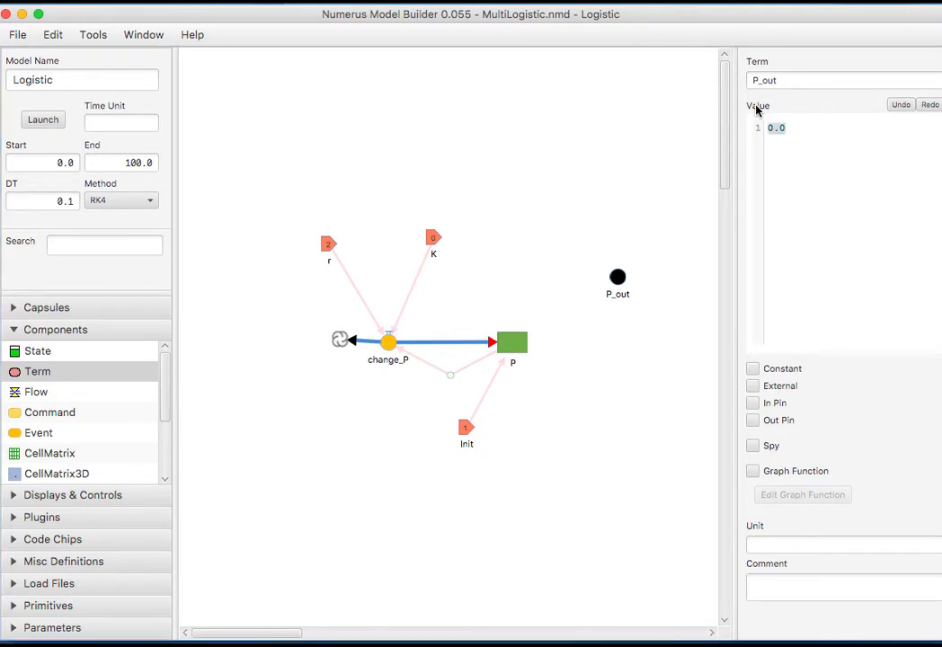
{"action": "right_click", "coordinate": [524, 352]}
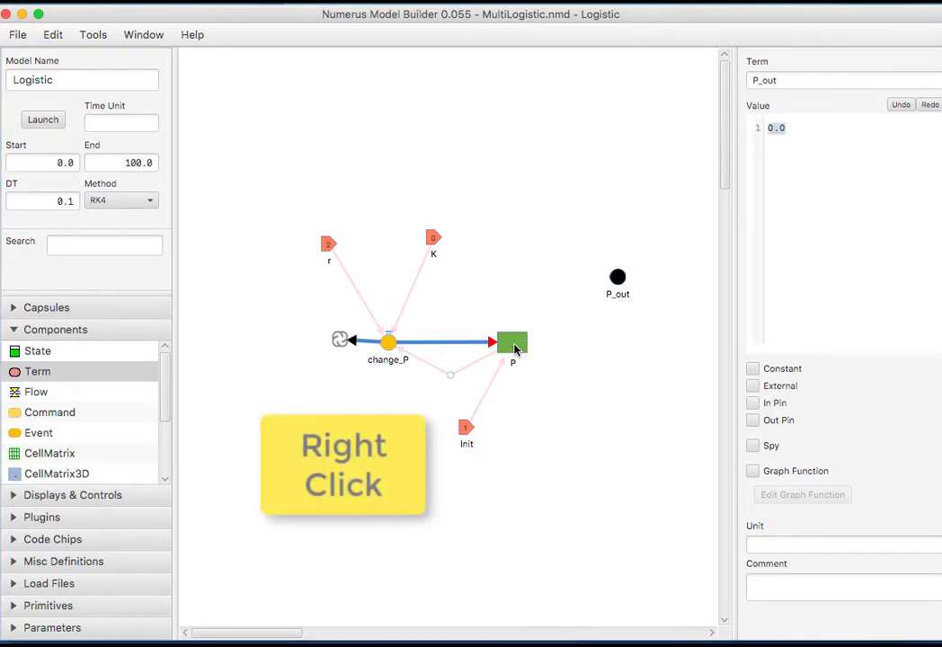
{"action": "right_click", "coordinate": [516, 349]}
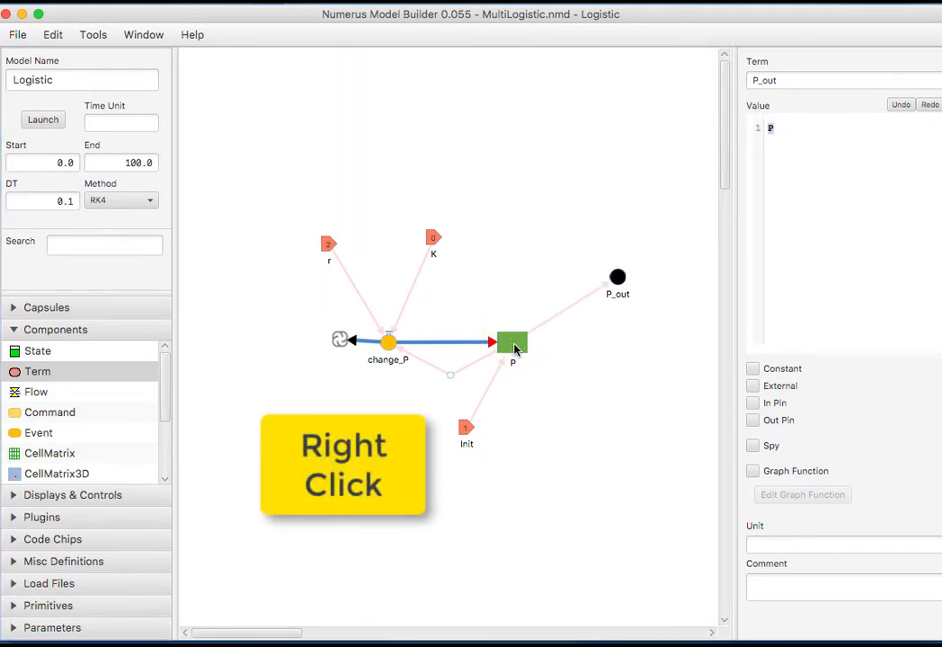
{"action": "left_click", "coordinate": [752, 421]}
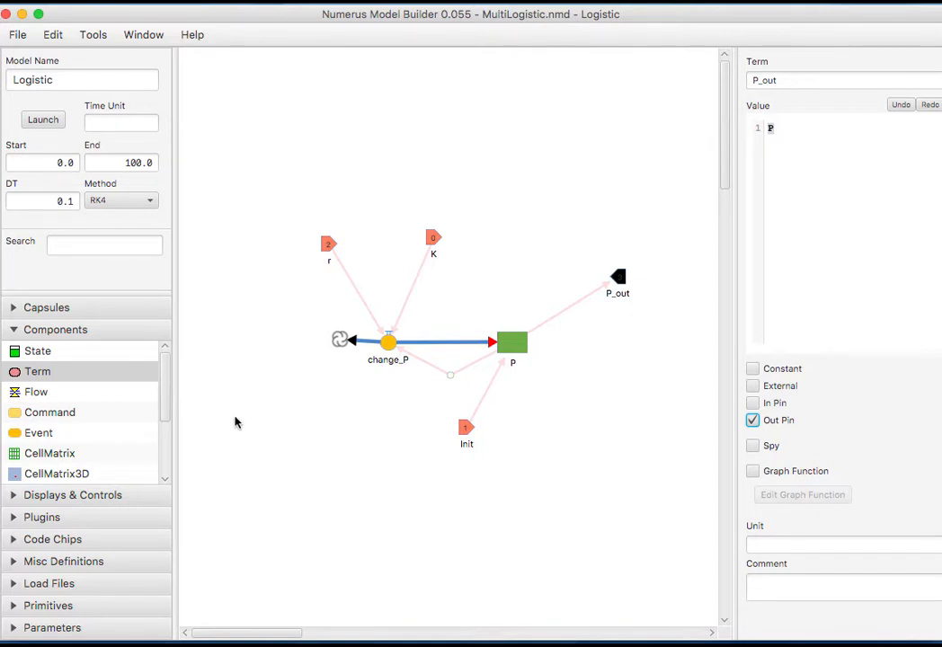
{"action": "left_click", "coordinate": [97, 315]}
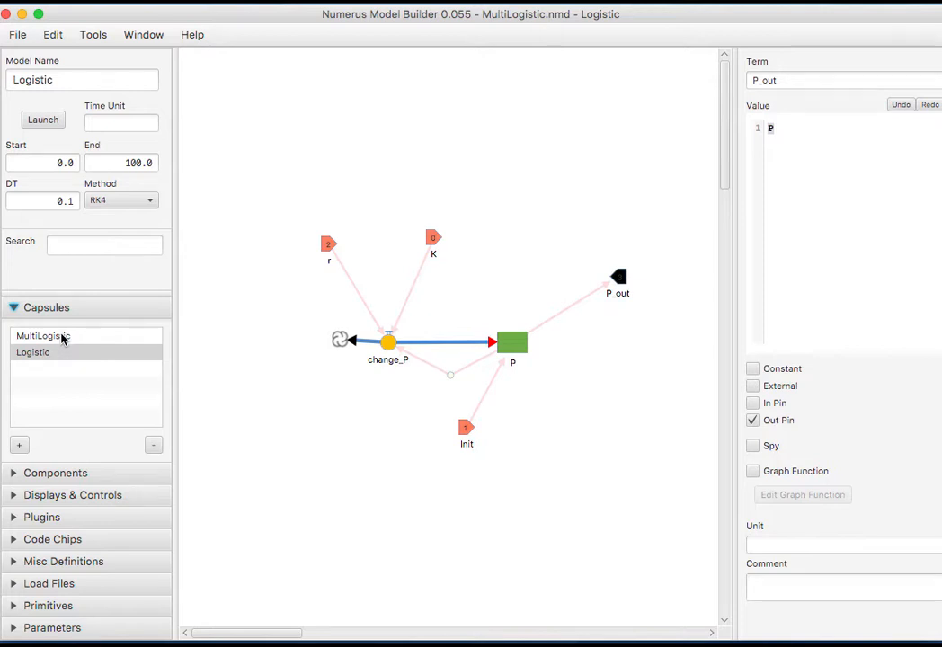
{"action": "left_click", "coordinate": [63, 338]}
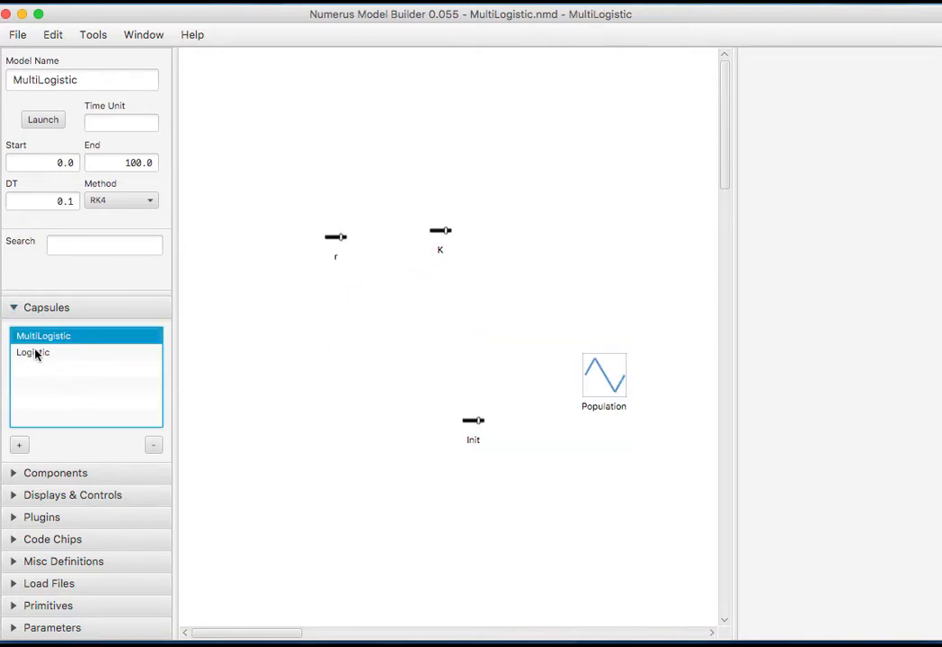
Drag the Logistic capsule onto the MultiLogistic canvas as an instance named Logistic_0.
{"action": "double_click", "coordinate": [34, 354]}
{"action": "left_click_drag", "start_coordinate": [45, 356], "coordinate": [458, 312]}
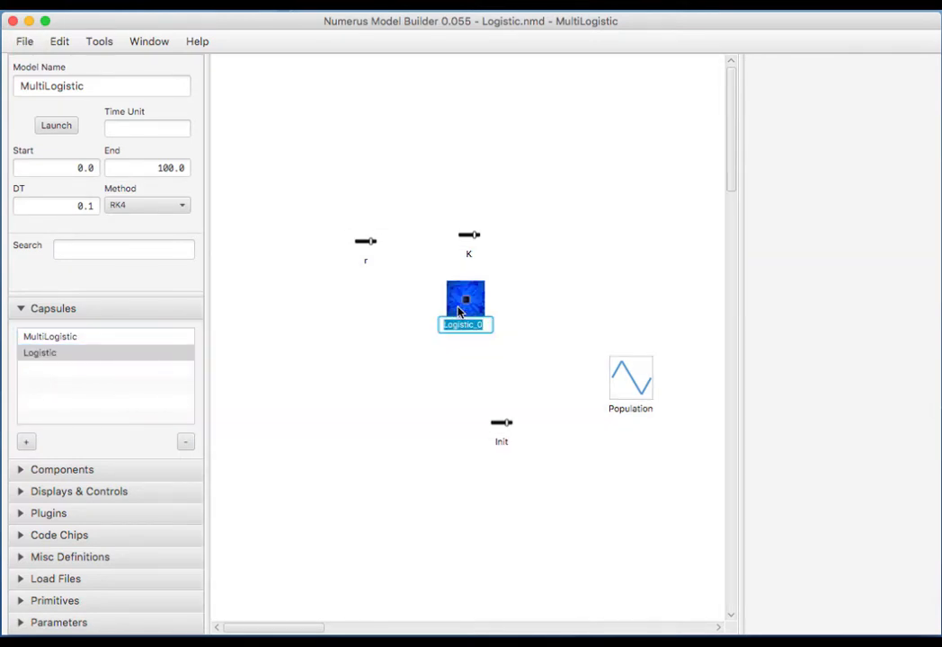
{"action": "key", "text": "Return"}
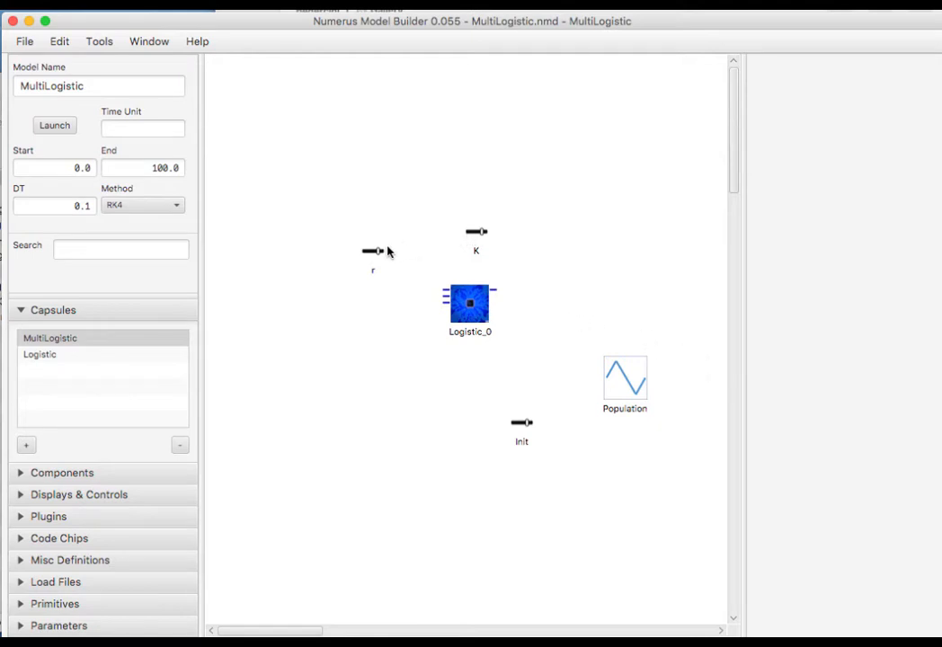
Stack the K, Init and r sliders to the left of Logistic_0.
{"action": "left_click_drag", "start_coordinate": [387, 251], "coordinate": [396, 301]}
{"action": "left_click_drag", "start_coordinate": [472, 233], "coordinate": [386, 344]}
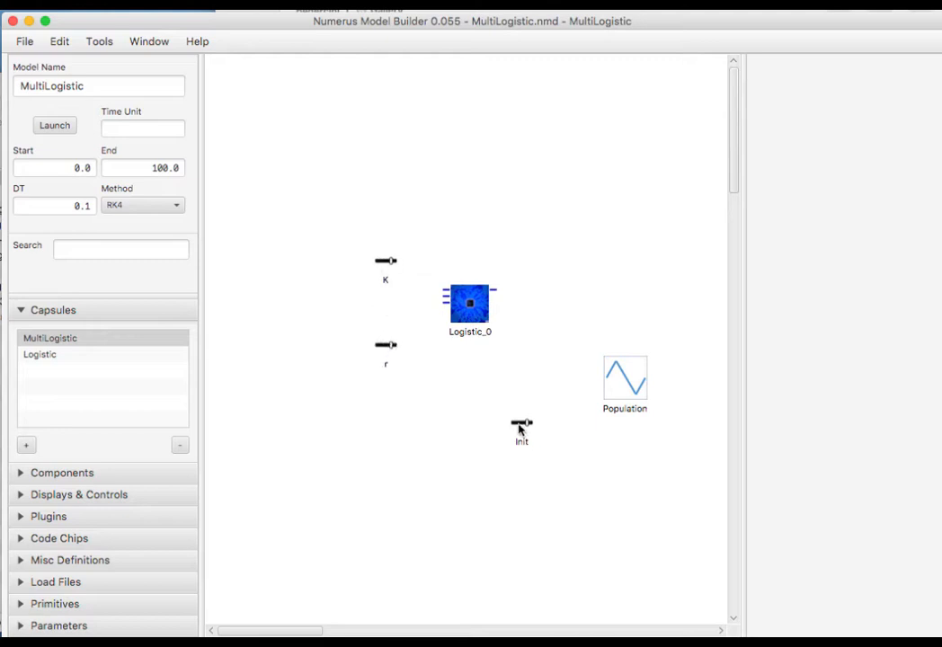
{"action": "left_click_drag", "start_coordinate": [520, 426], "coordinate": [387, 306]}
Wire the K, Init and r sliders to Logistic_0's matching pins.
{"action": "left_click", "coordinate": [471, 308]}
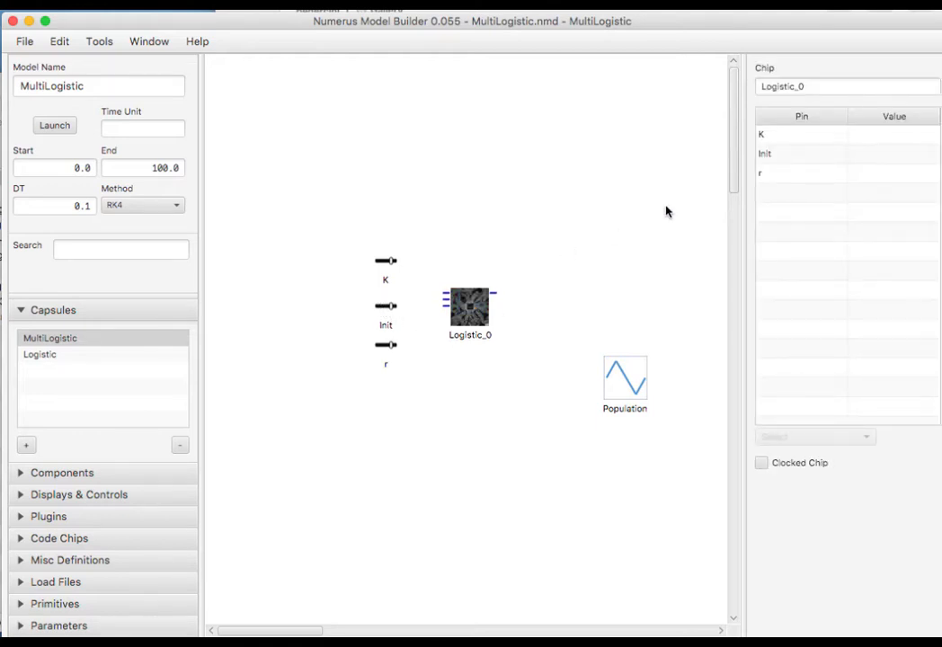
{"action": "left_click", "coordinate": [769, 136]}
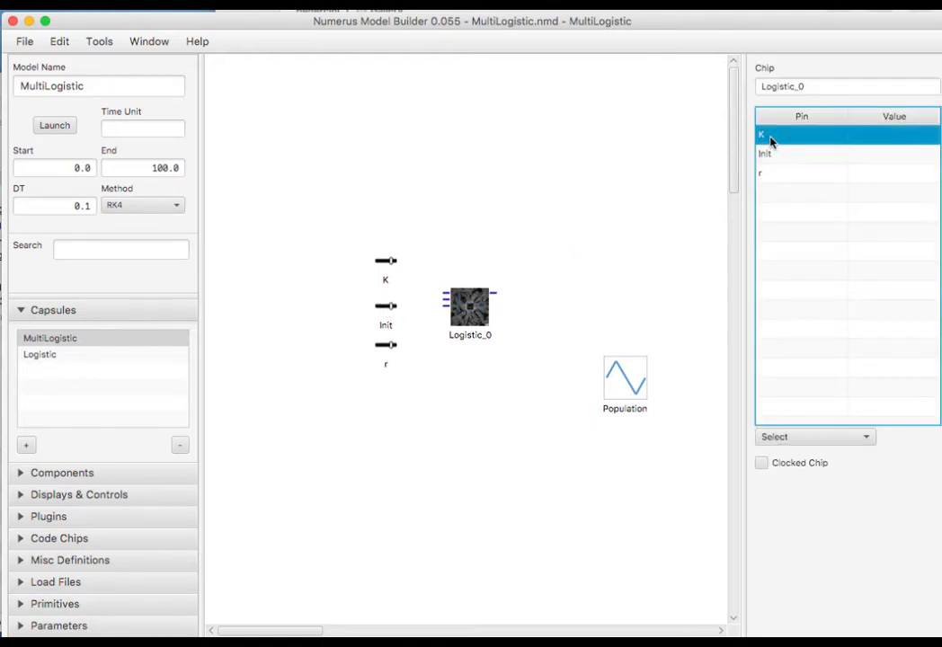
{"action": "left_click", "coordinate": [791, 437]}
{"action": "left_click", "coordinate": [785, 518]}
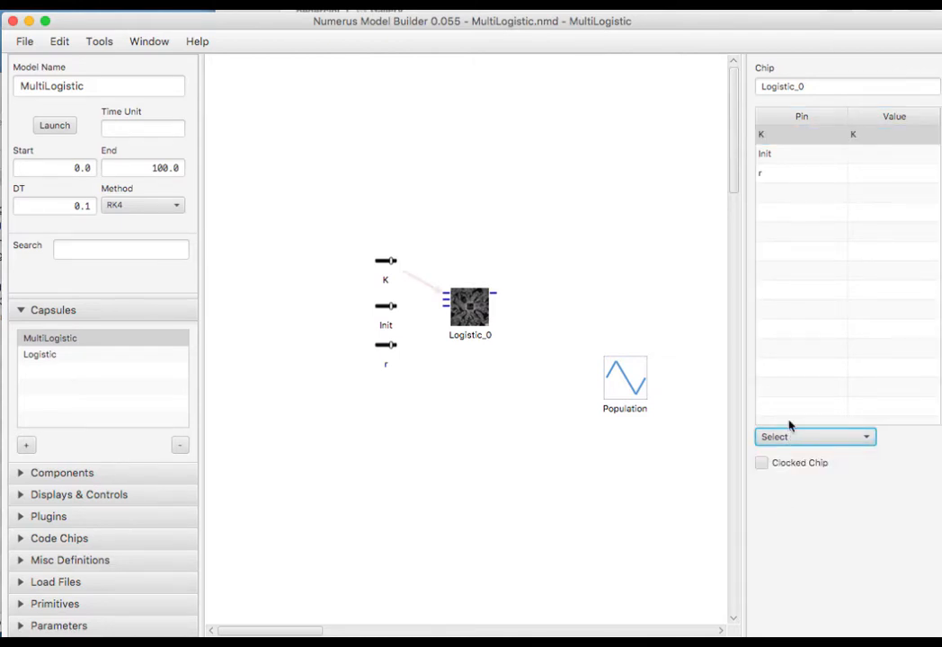
{"action": "left_click", "coordinate": [791, 155]}
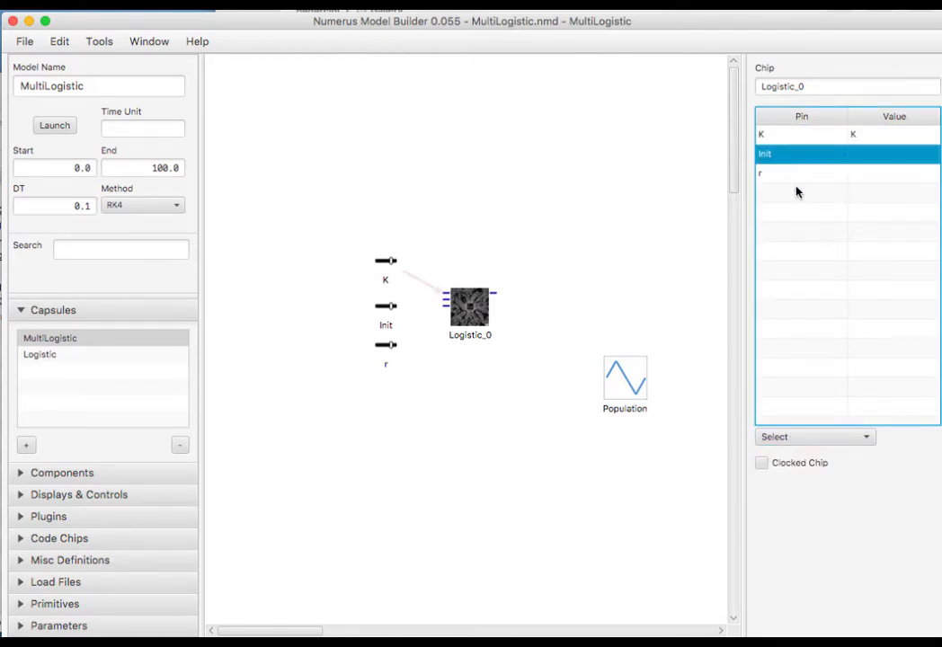
{"action": "left_click", "coordinate": [796, 439]}
{"action": "left_click", "coordinate": [789, 491]}
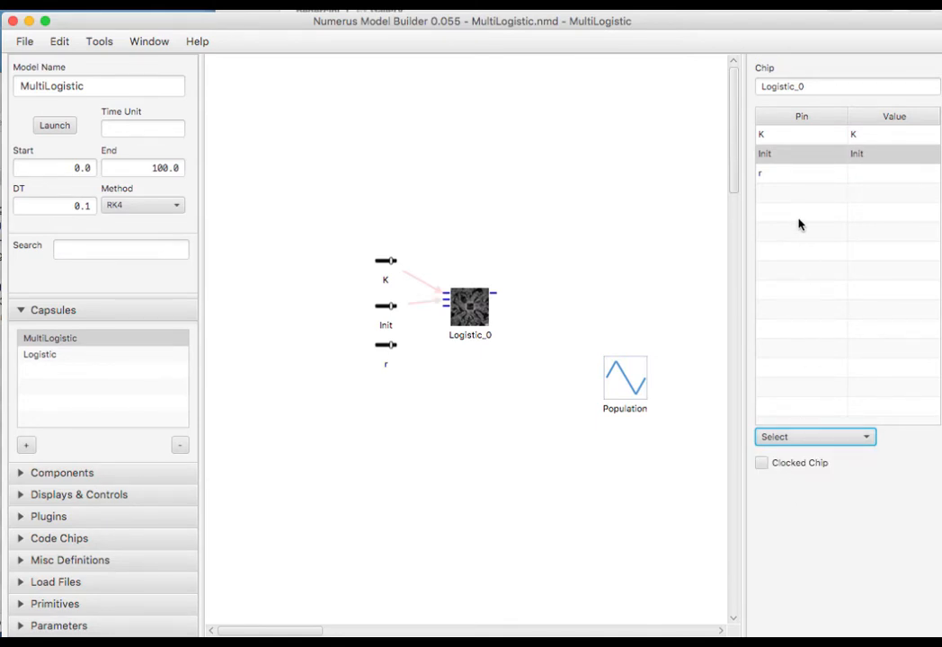
{"action": "left_click", "coordinate": [781, 174]}
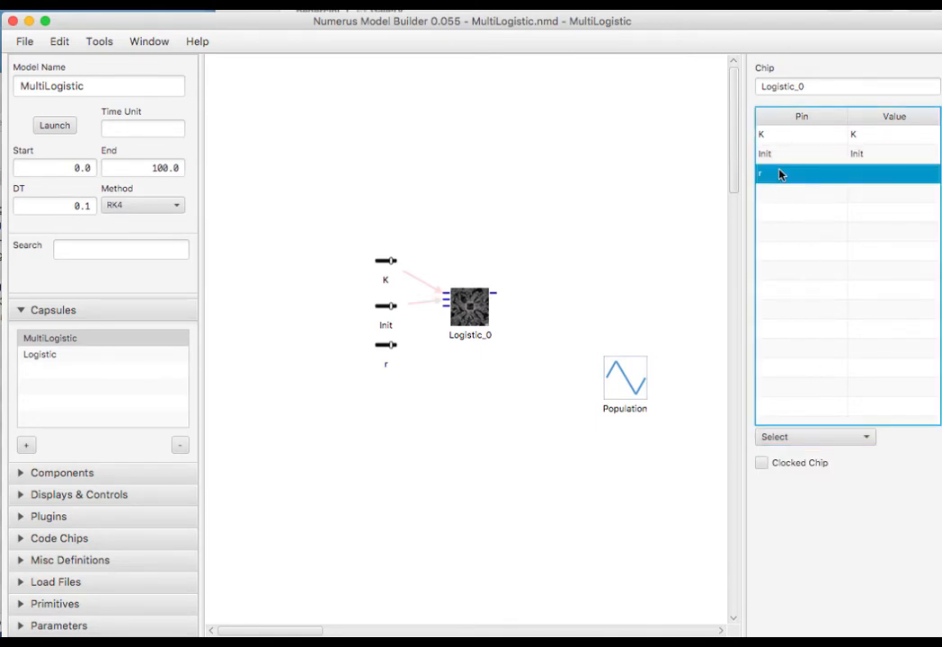
{"action": "left_click", "coordinate": [788, 438]}
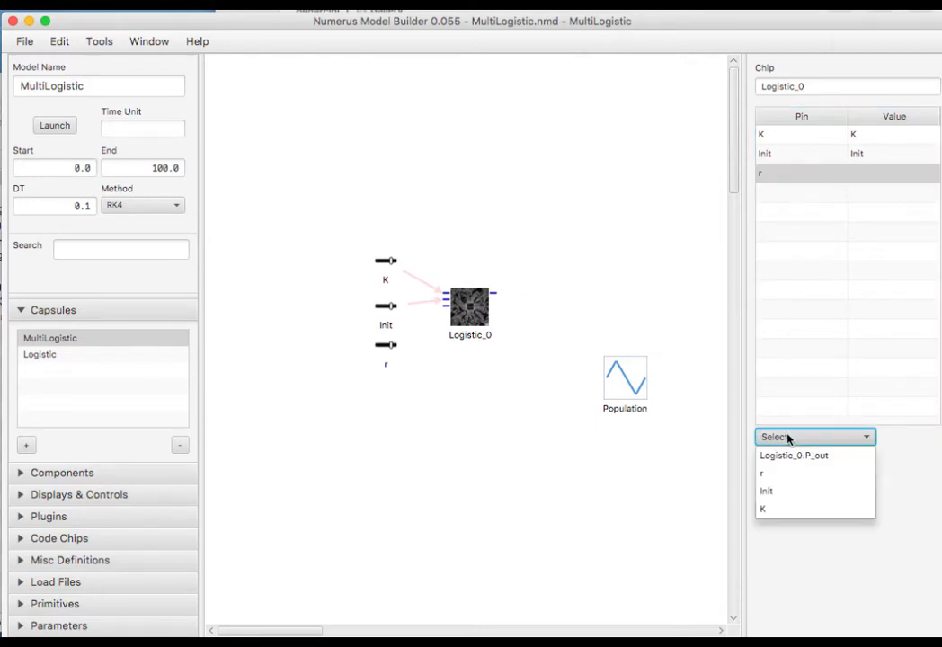
{"action": "left_click", "coordinate": [788, 438]}
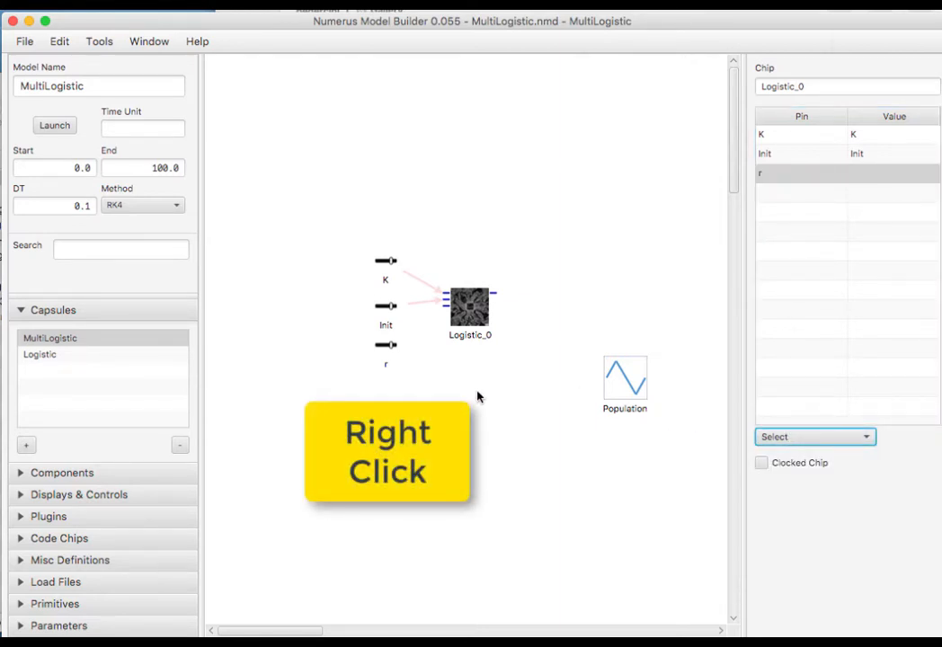
{"action": "right_click", "coordinate": [384, 347]}
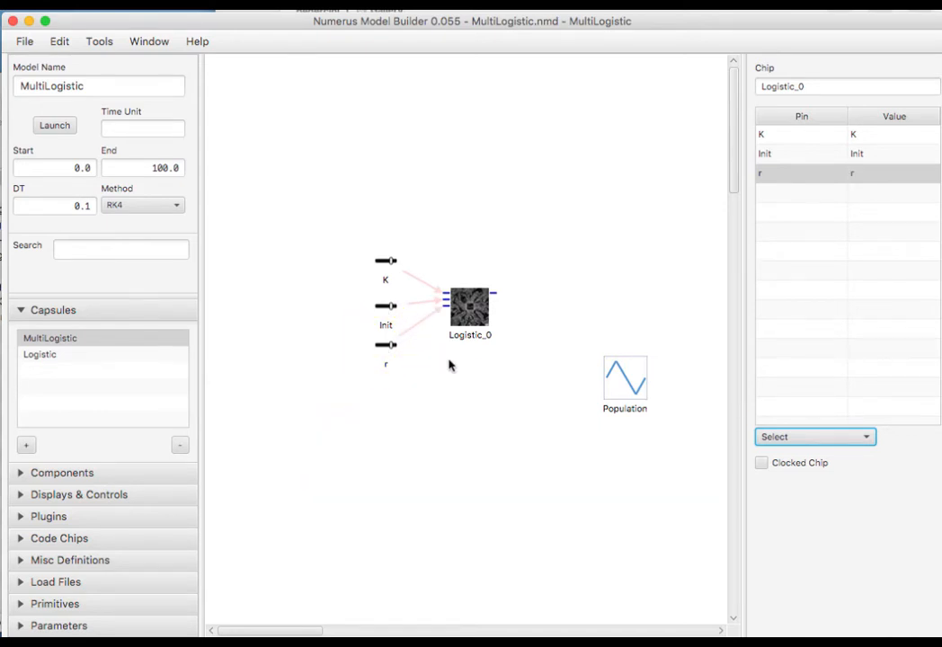
Add Logistic_0's output as a plotted item on the Population graph.
{"action": "left_click", "coordinate": [630, 385]}
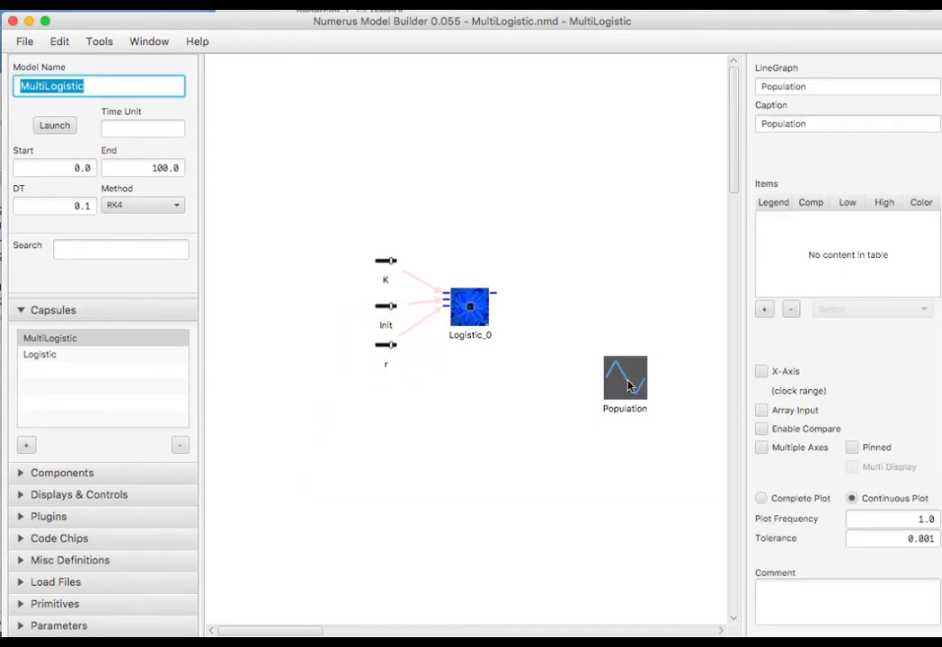
{"action": "left_click", "coordinate": [764, 310]}
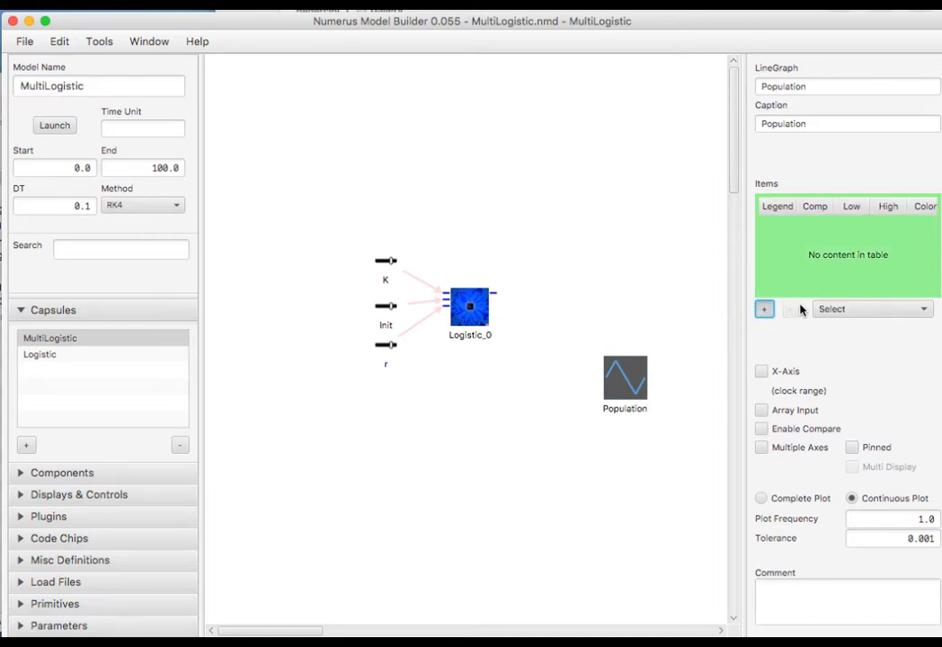
{"action": "left_click", "coordinate": [900, 311]}
{"action": "left_click", "coordinate": [904, 310]}
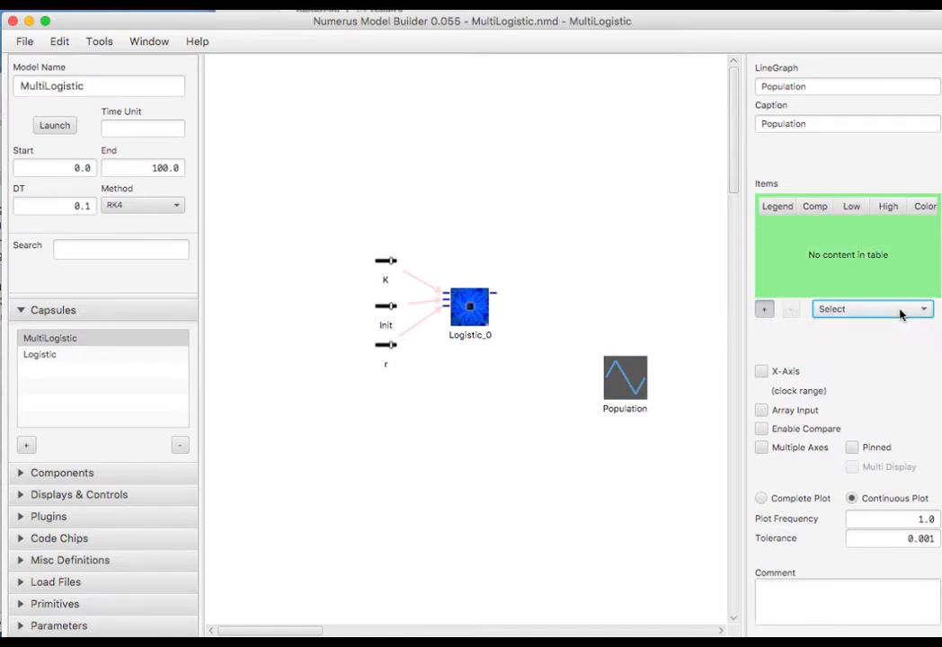
{"action": "right_click", "coordinate": [495, 297]}
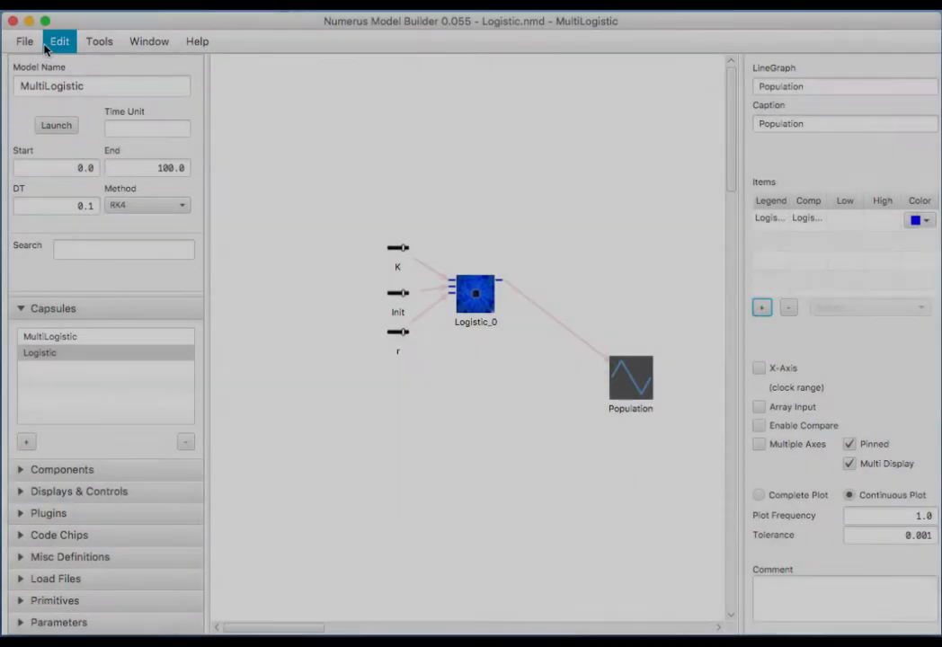
{"action": "left_click", "coordinate": [24, 42]}
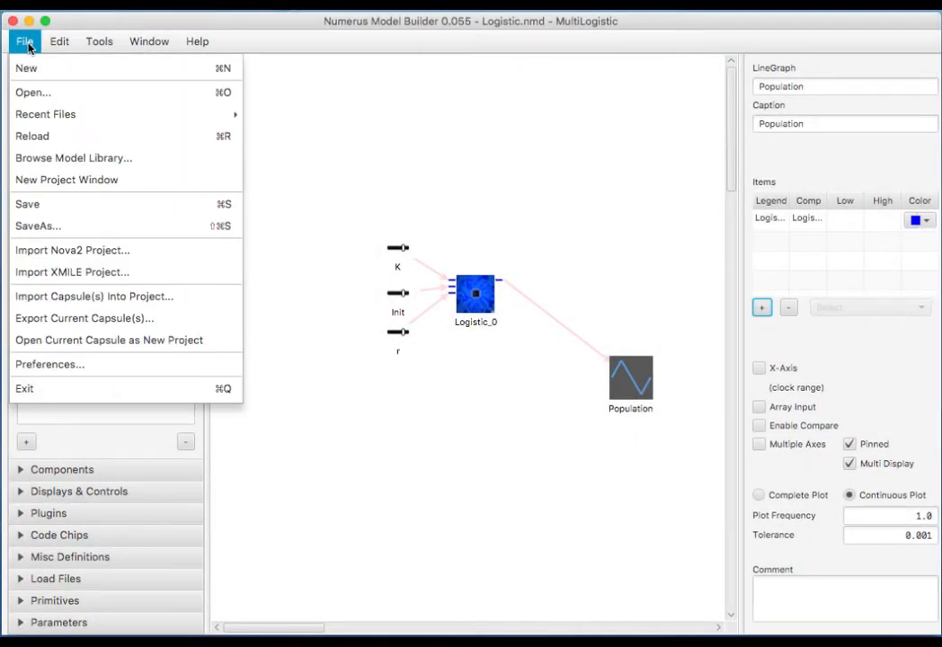
Save the model and run the simulation with automatic rerun on slider changes.
{"action": "left_click", "coordinate": [50, 206]}
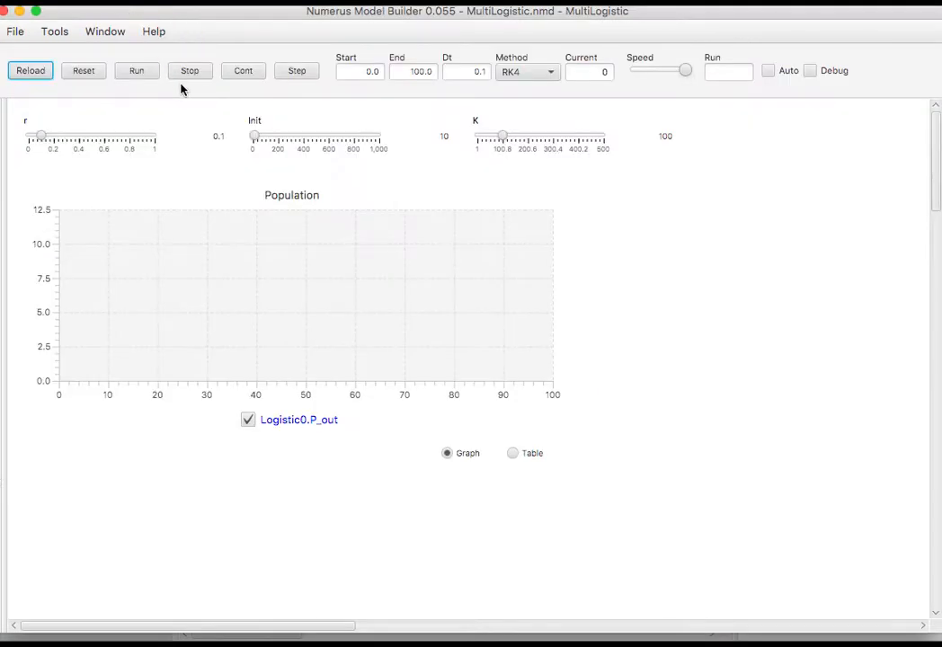
{"action": "left_click", "coordinate": [141, 71]}
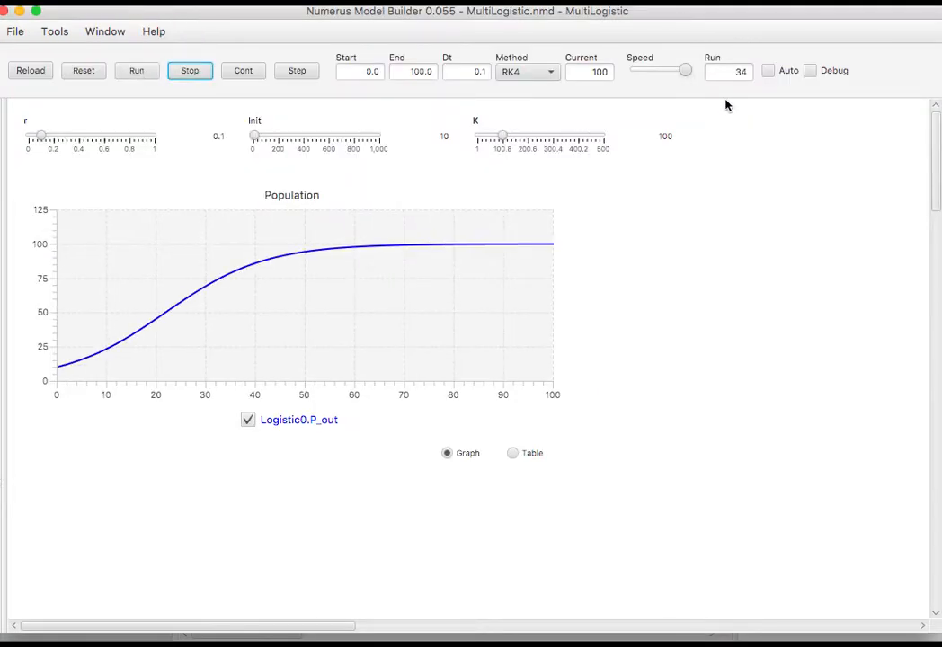
{"action": "left_click", "coordinate": [768, 72]}
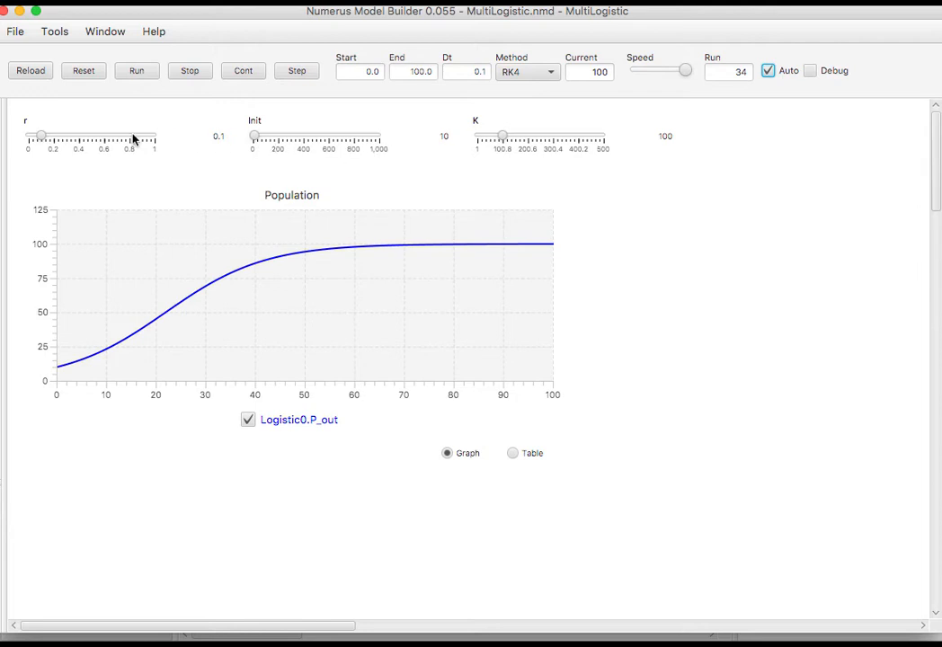
Raise r and push Init above K, then close the simulation window.
{"action": "left_click_drag", "start_coordinate": [43, 139], "coordinate": [144, 147]}
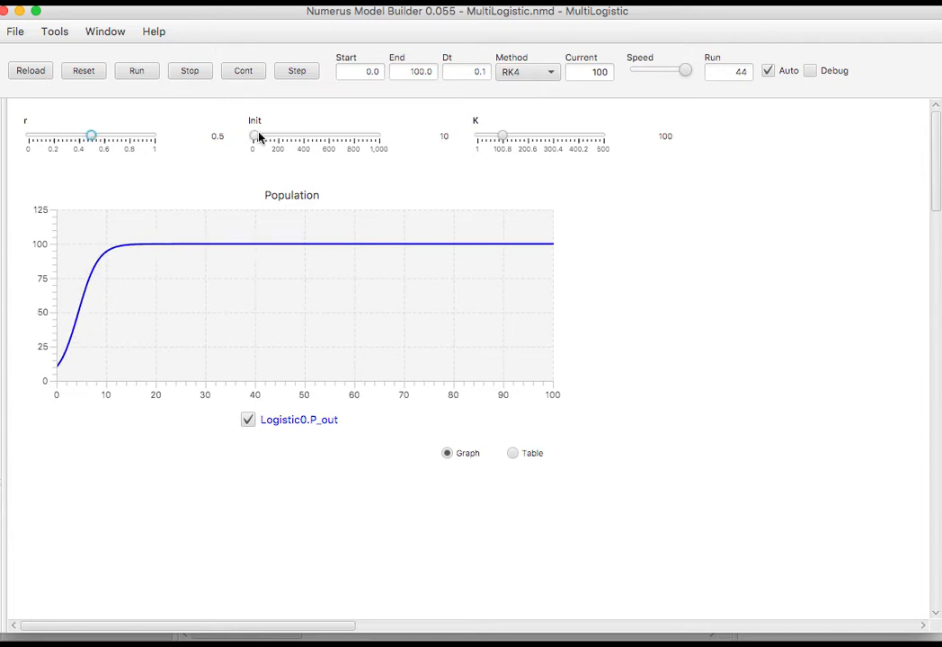
{"action": "left_click_drag", "start_coordinate": [259, 140], "coordinate": [288, 139]}
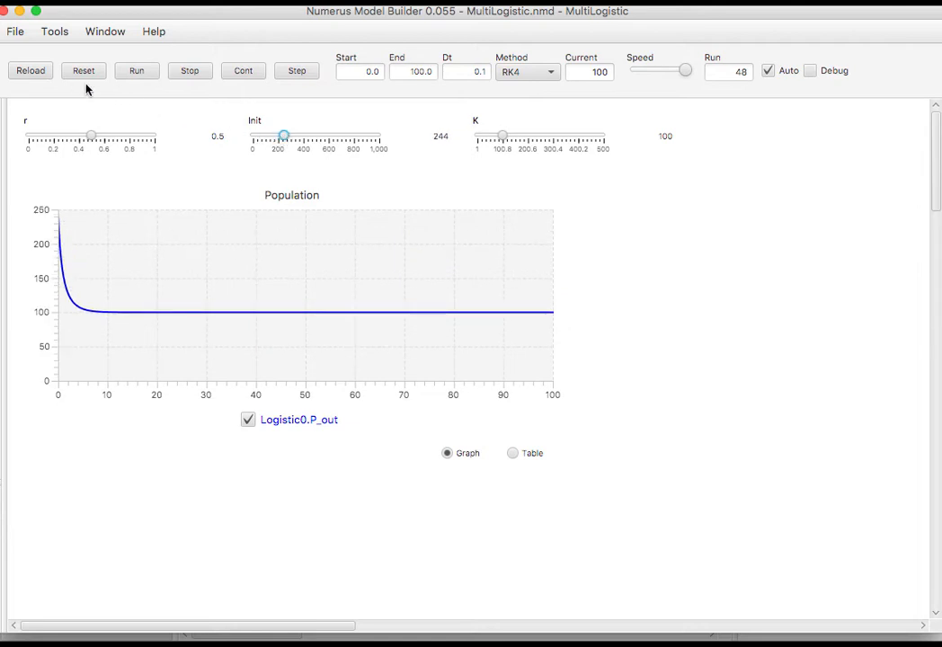
{"action": "key", "text": "super+w"}
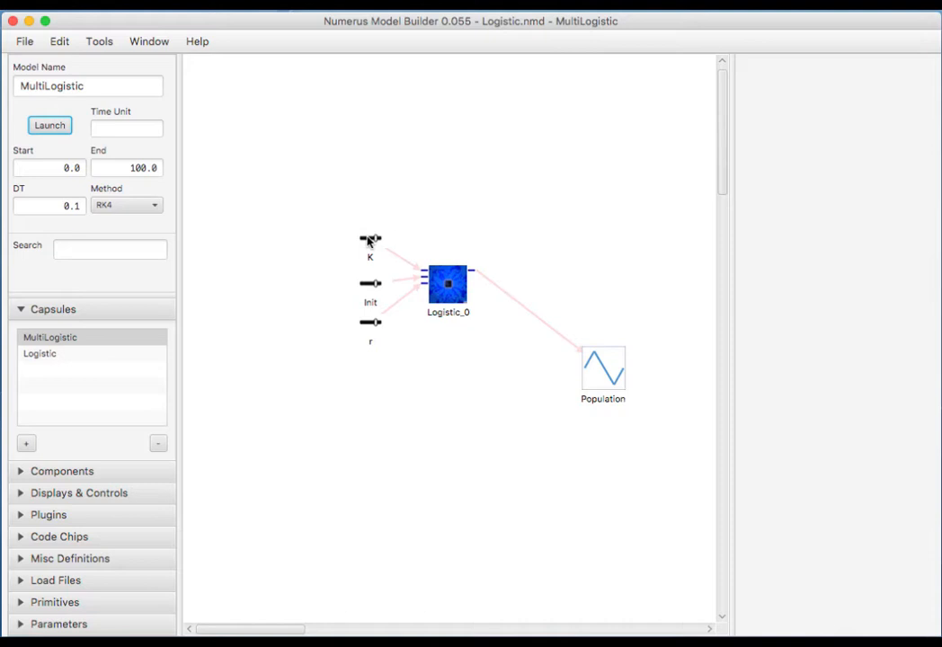
Rename the K slider to K_0 and clear its caption.
{"action": "left_click", "coordinate": [370, 240]}
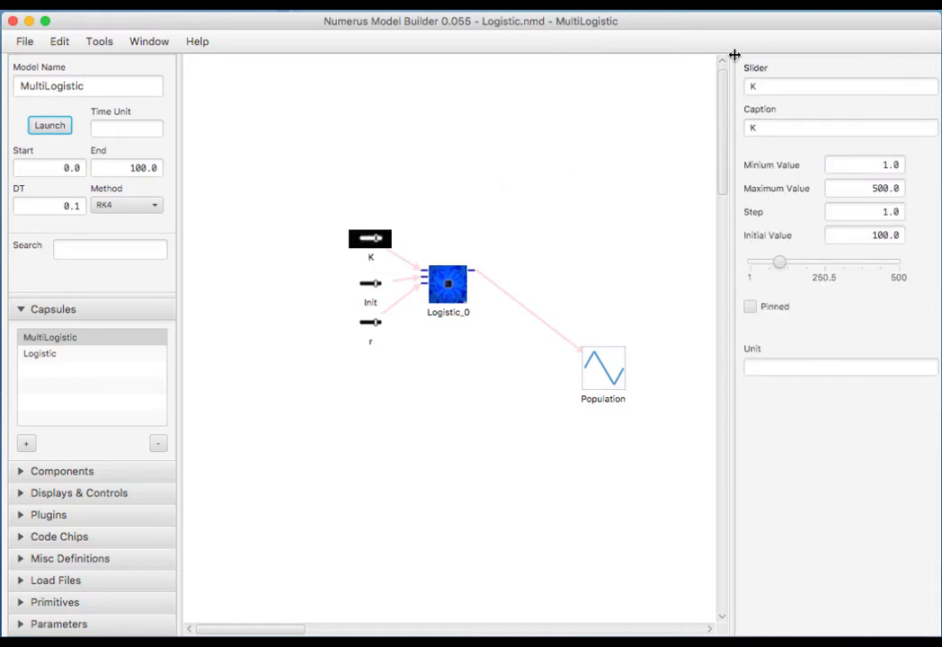
{"action": "left_click", "coordinate": [758, 114]}
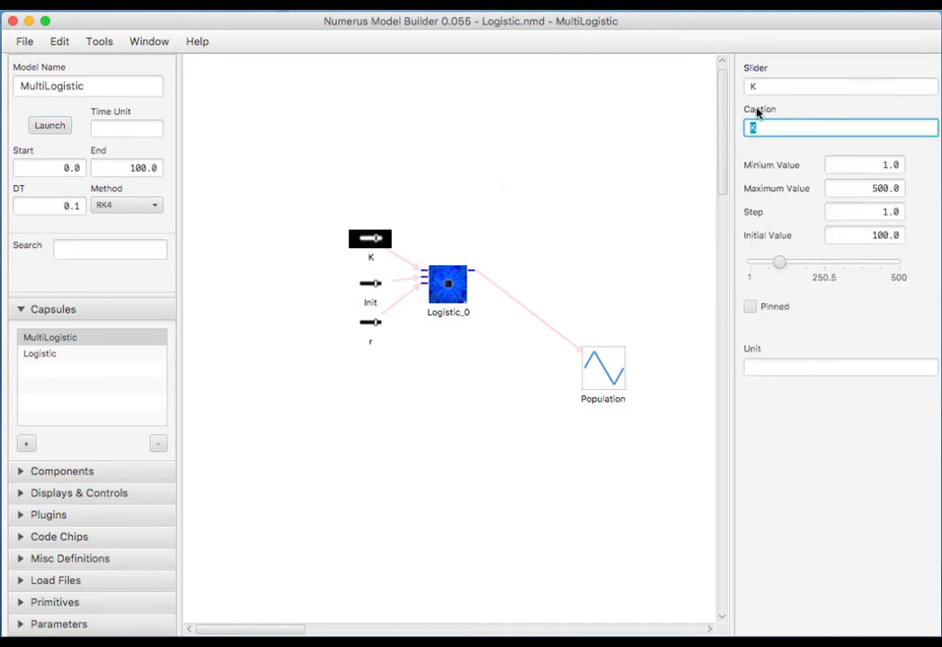
{"action": "key", "text": "BackSpace"}
{"action": "left_click", "coordinate": [768, 87]}
{"action": "type", "text": "_"}
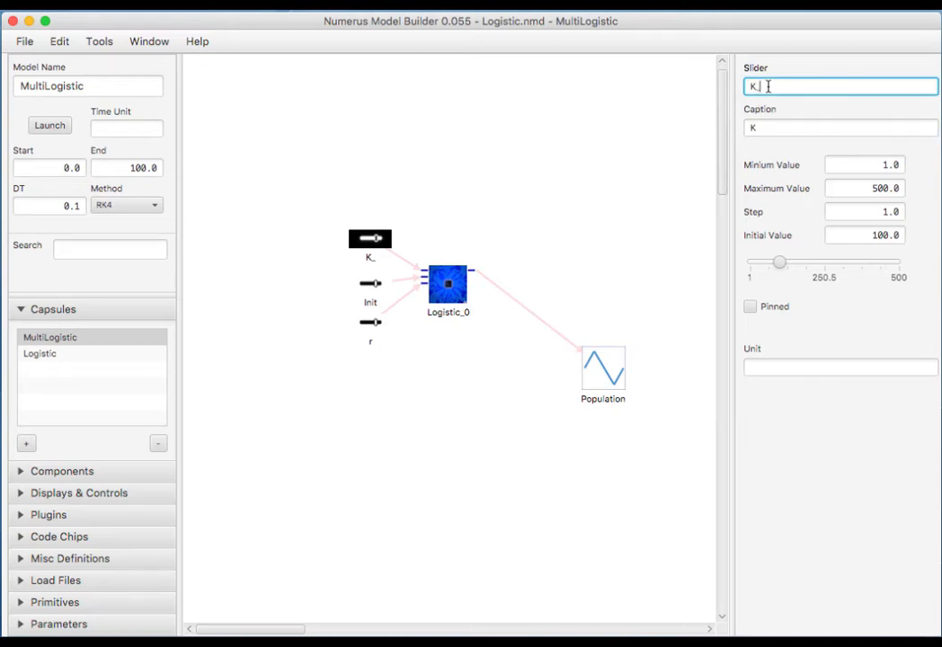
{"action": "type", "text": "0"}
{"action": "key", "text": "Return"}
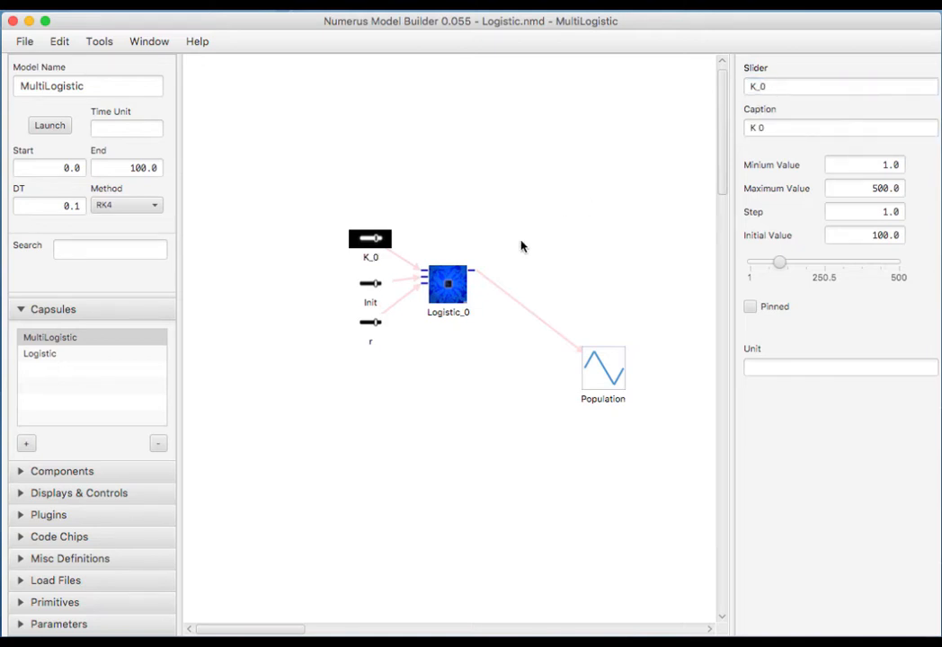
Rename the Init slider to Init_0 and clear its caption.
{"action": "left_click", "coordinate": [368, 286]}
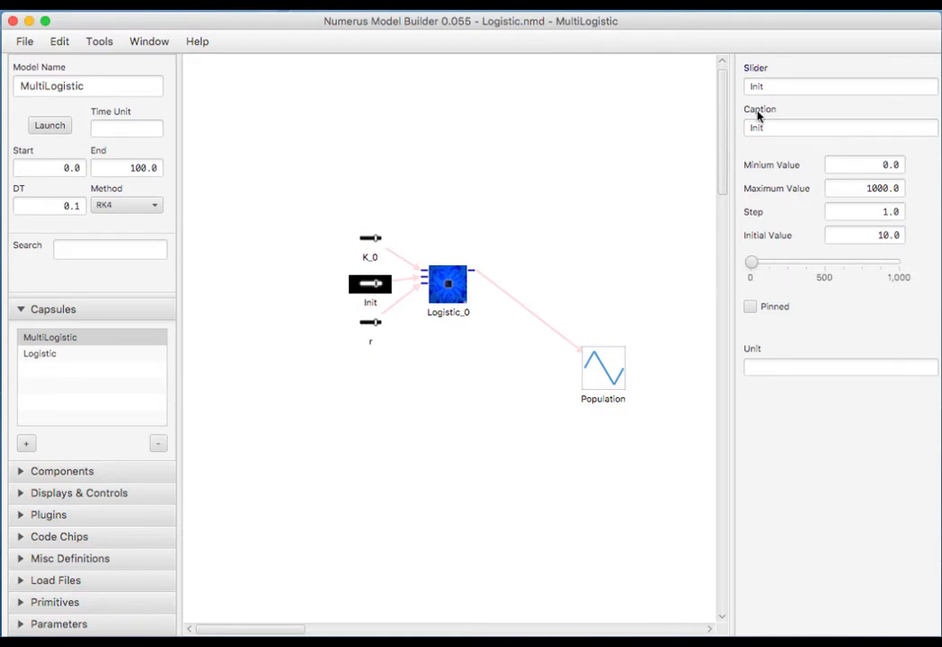
{"action": "key", "text": "Tab"}
{"action": "key", "text": "BackSpace"}
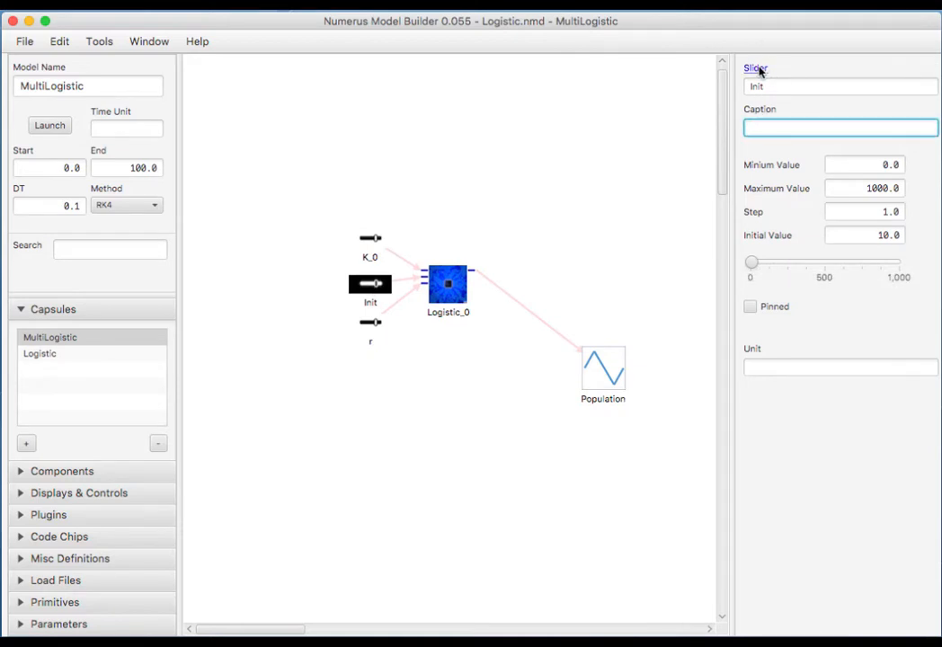
{"action": "left_click", "coordinate": [783, 86]}
{"action": "type", "text": "_0"}
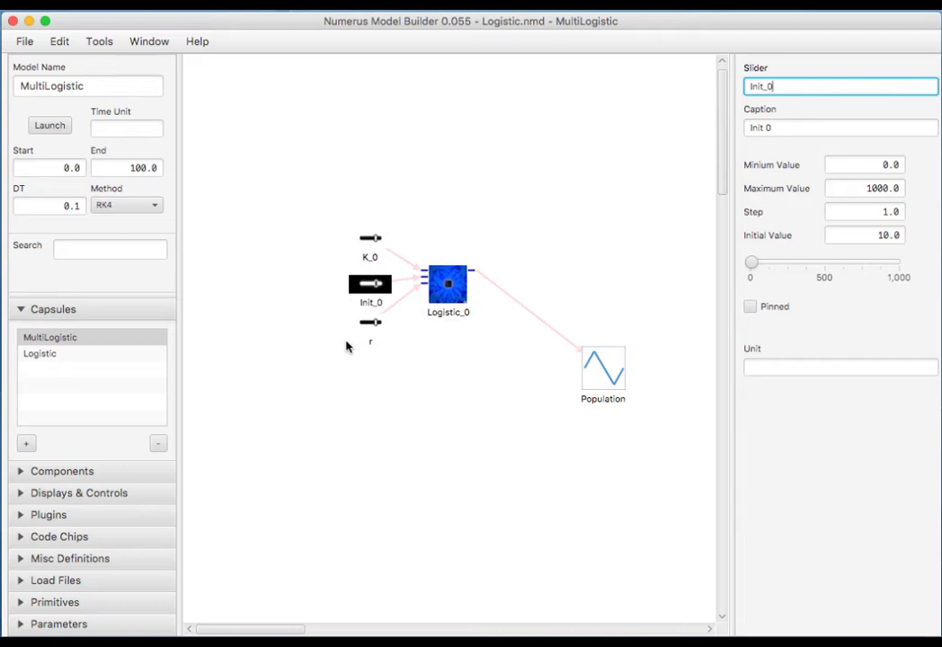
Rename the r slider to r_0 and clear its caption.
{"action": "left_click", "coordinate": [371, 324]}
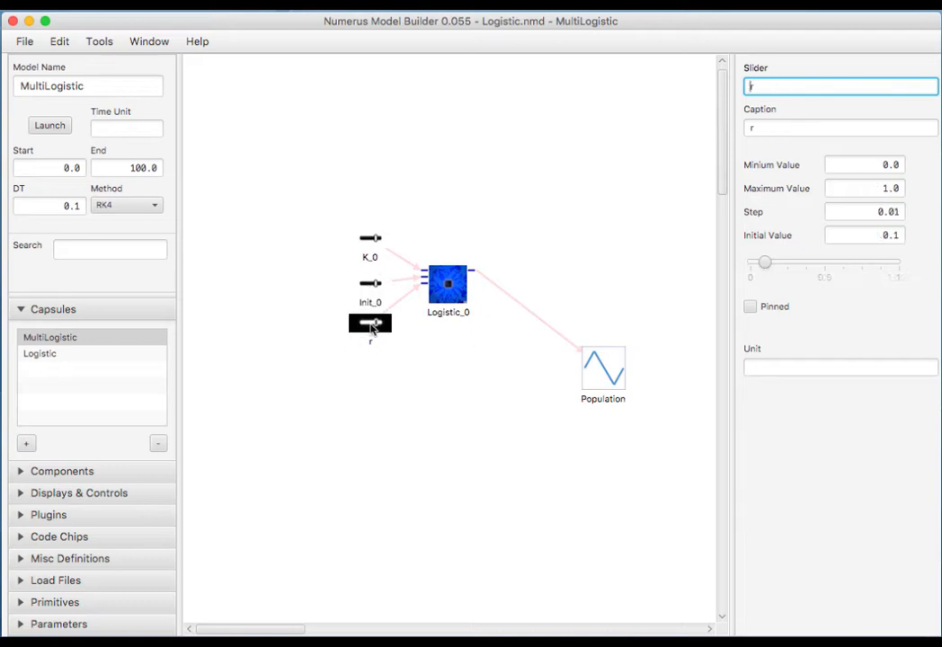
{"action": "key", "text": "Tab"}
{"action": "key", "text": "BackSpace"}
{"action": "left_click", "coordinate": [772, 87]}
{"action": "type", "text": "_0"}
Select the three sliders together with Logistic_0 for copying.
{"action": "left_click", "coordinate": [446, 367]}
{"action": "left_click_drag", "start_coordinate": [287, 189], "coordinate": [544, 450]}
{"action": "left_click", "coordinate": [58, 41]}
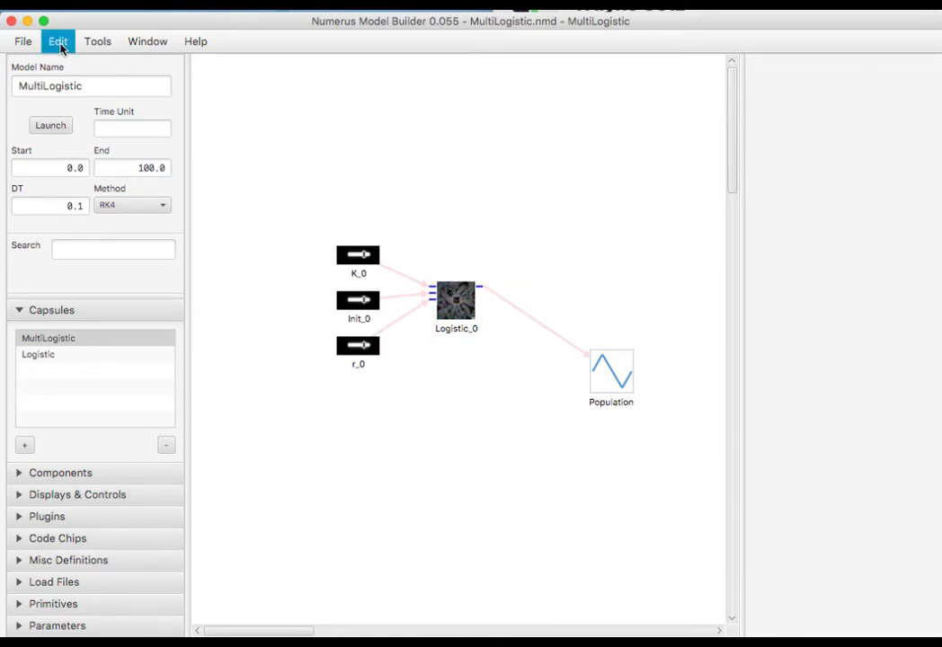
Copy and paste the sliders and Logistic chip, placing the copies below the originals.
{"action": "left_click", "coordinate": [68, 92]}
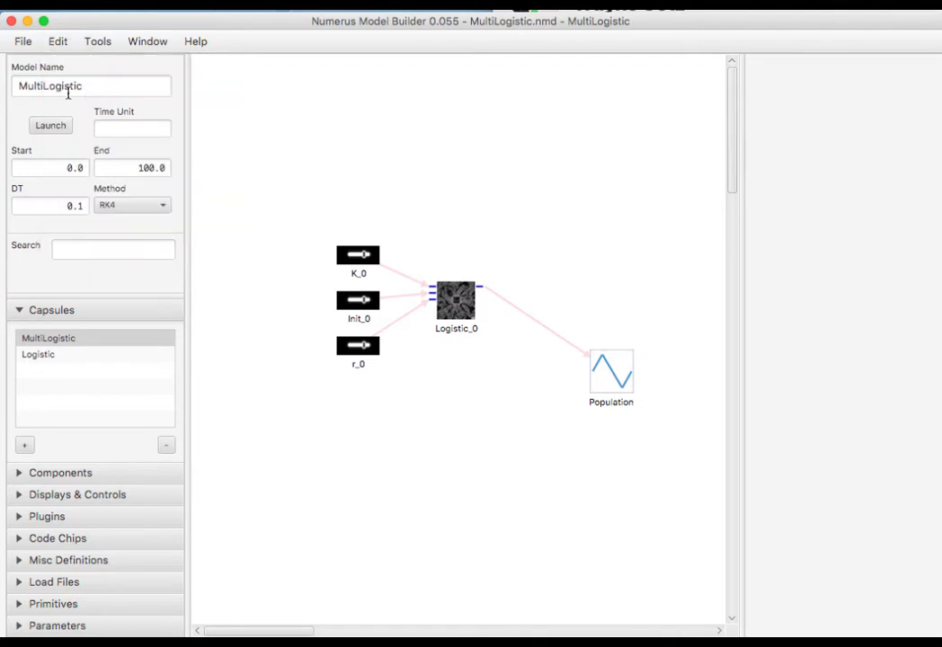
{"action": "left_click", "coordinate": [55, 41]}
{"action": "left_click", "coordinate": [63, 111]}
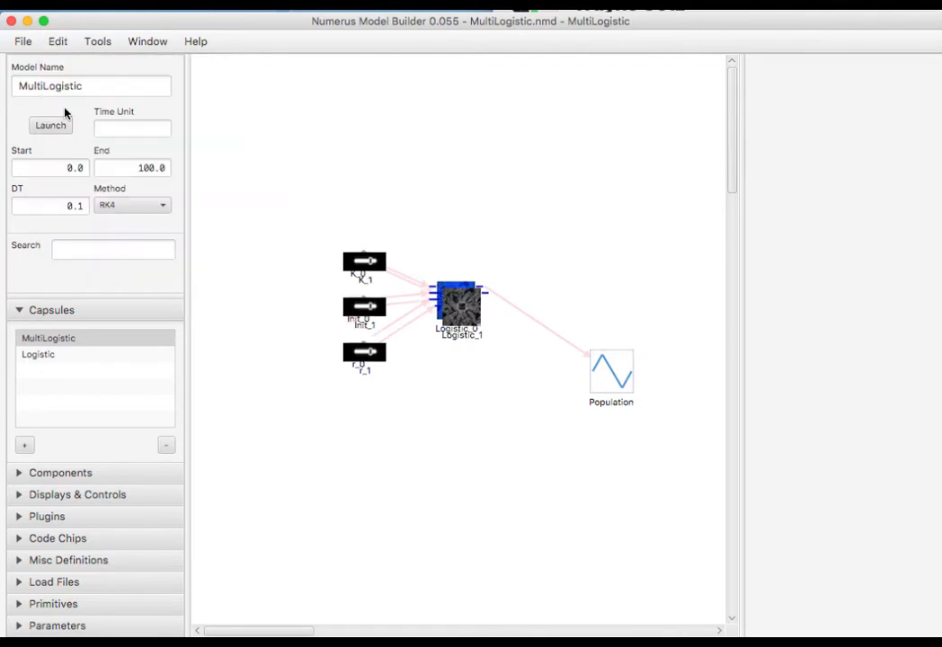
{"action": "left_click_drag", "start_coordinate": [465, 319], "coordinate": [463, 468]}
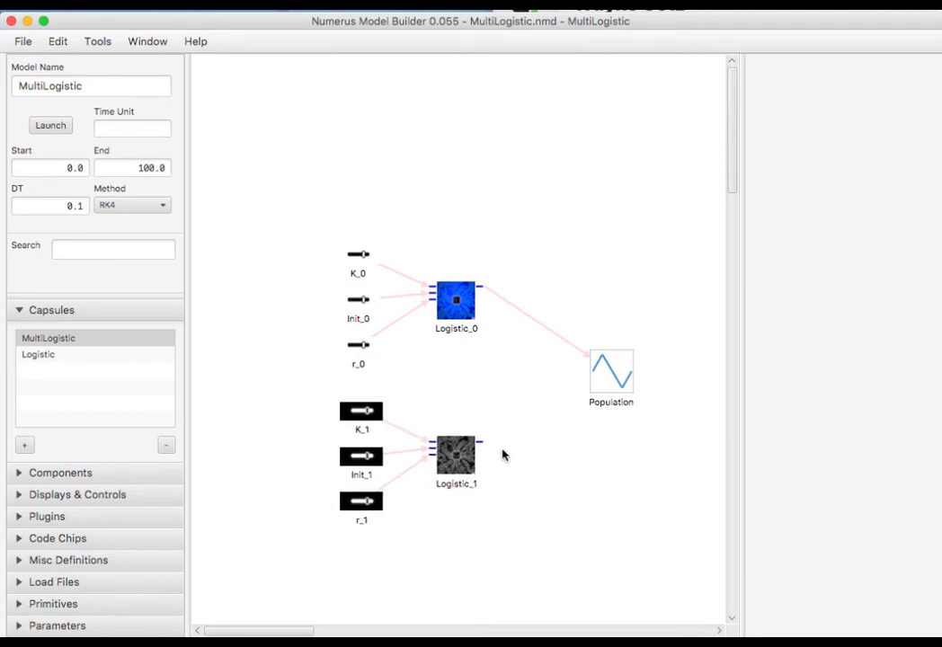
Add Logistic_1's output as a new plotted item on the Population graph.
{"action": "left_click", "coordinate": [595, 382]}
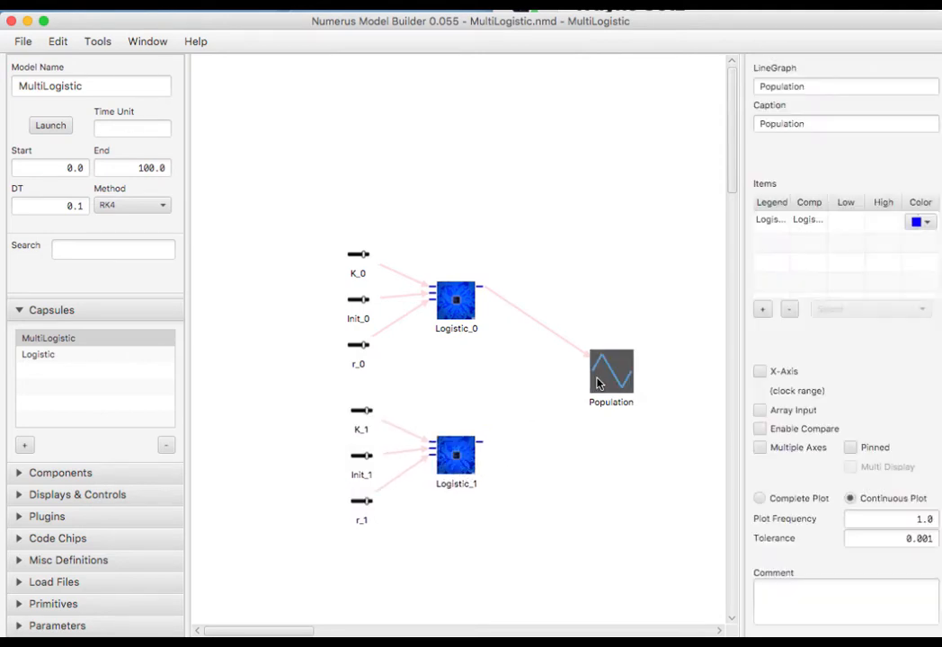
{"action": "left_click", "coordinate": [762, 309]}
{"action": "left_click", "coordinate": [850, 310]}
{"action": "left_click", "coordinate": [850, 328]}
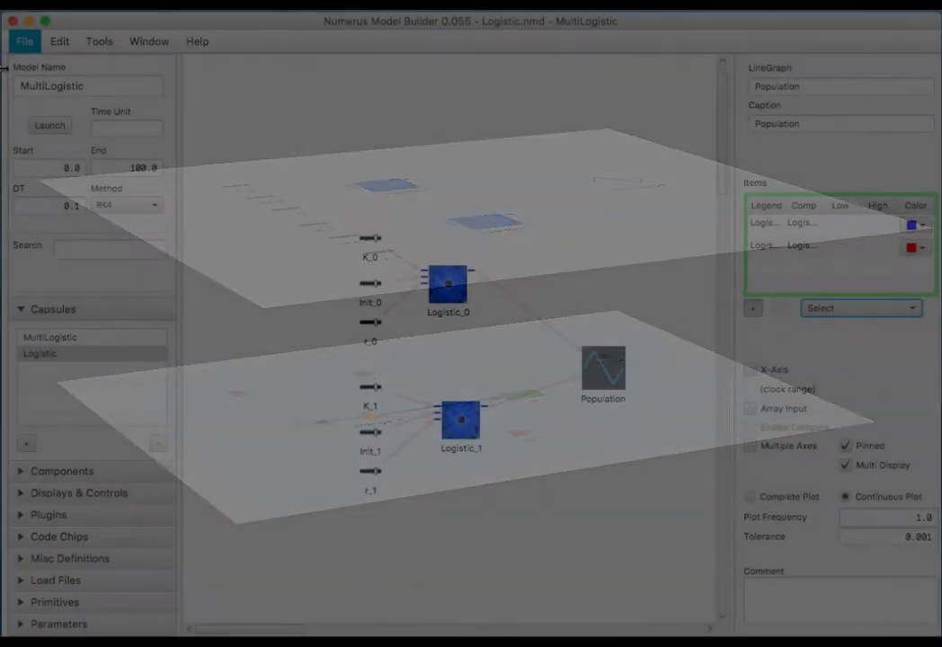
{"action": "left_click", "coordinate": [60, 41]}
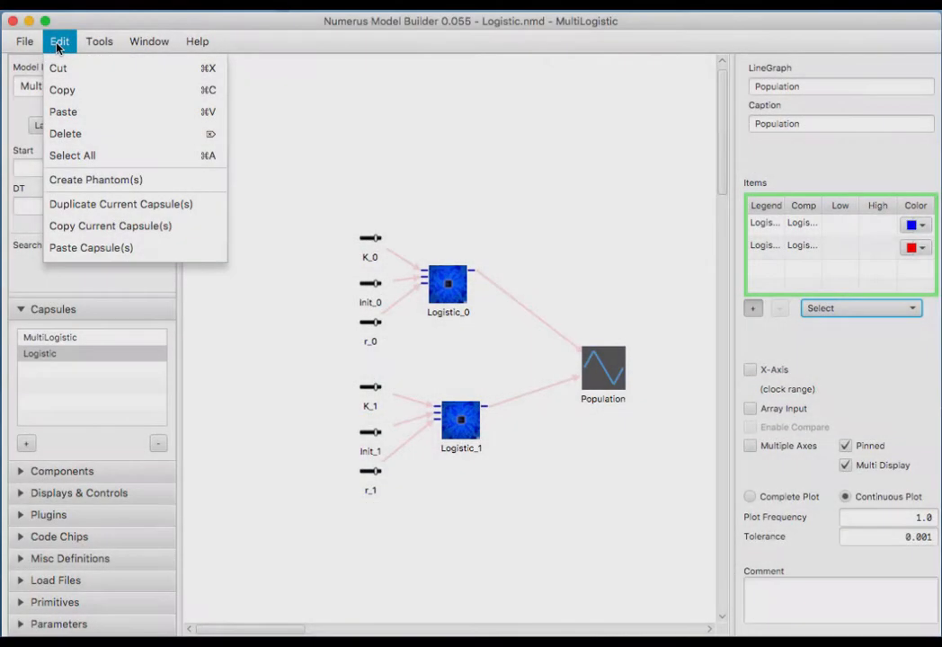
{"action": "mouse_move", "coordinate": [24, 41]}
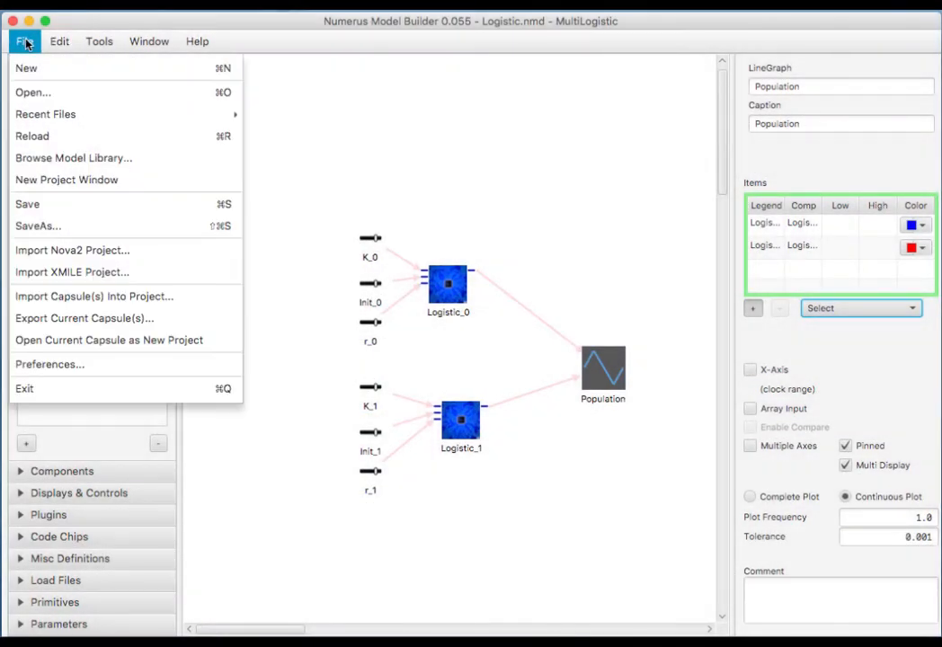
Save the model and launch the simulation with Auto rerun enabled.
{"action": "left_click", "coordinate": [47, 212]}
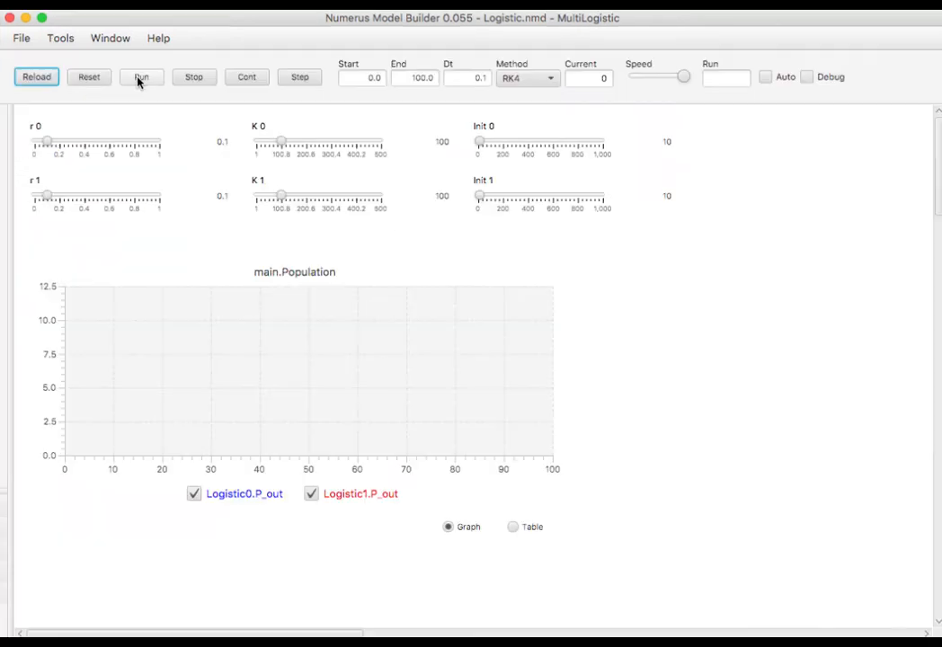
{"action": "left_click", "coordinate": [140, 79]}
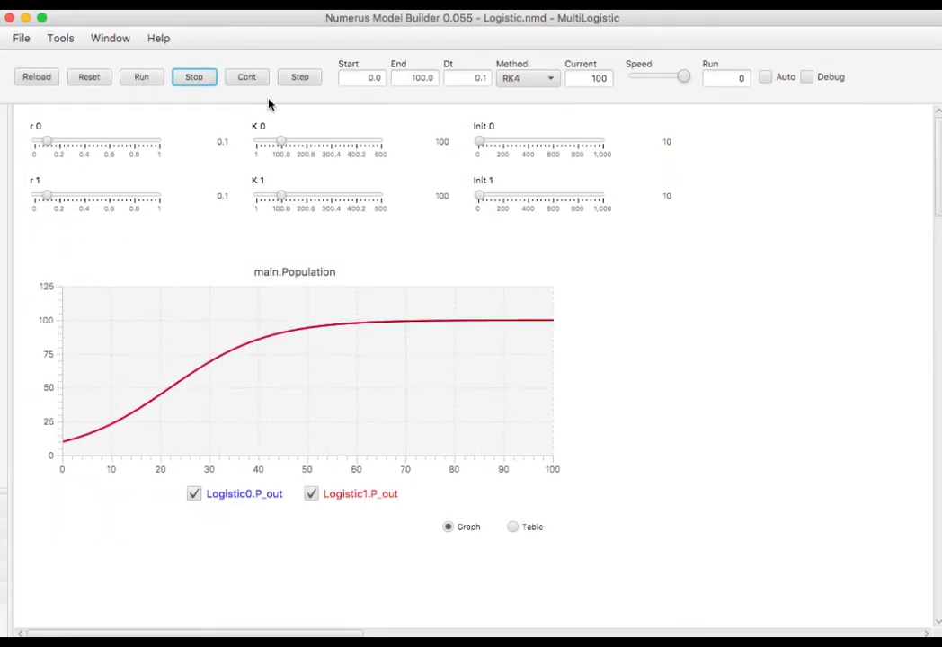
{"action": "left_click", "coordinate": [765, 77]}
Raise Init 1 to 419, Init 0 to 192, K 0 to 181, and raise K 1.
{"action": "left_click_drag", "start_coordinate": [479, 199], "coordinate": [532, 200]}
{"action": "left_click_drag", "start_coordinate": [490, 144], "coordinate": [505, 145]}
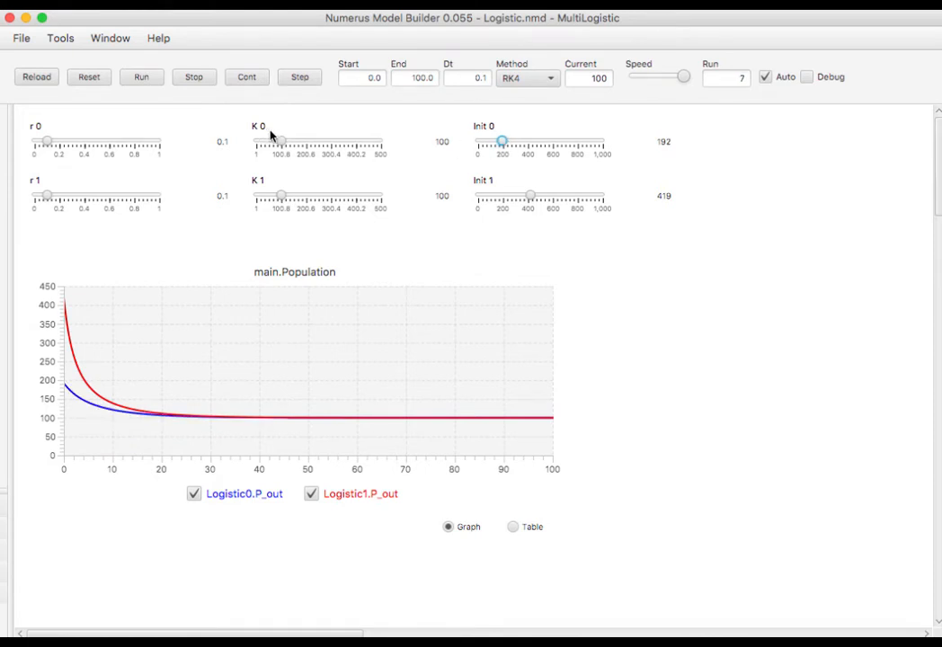
{"action": "left_click_drag", "start_coordinate": [283, 142], "coordinate": [301, 142]}
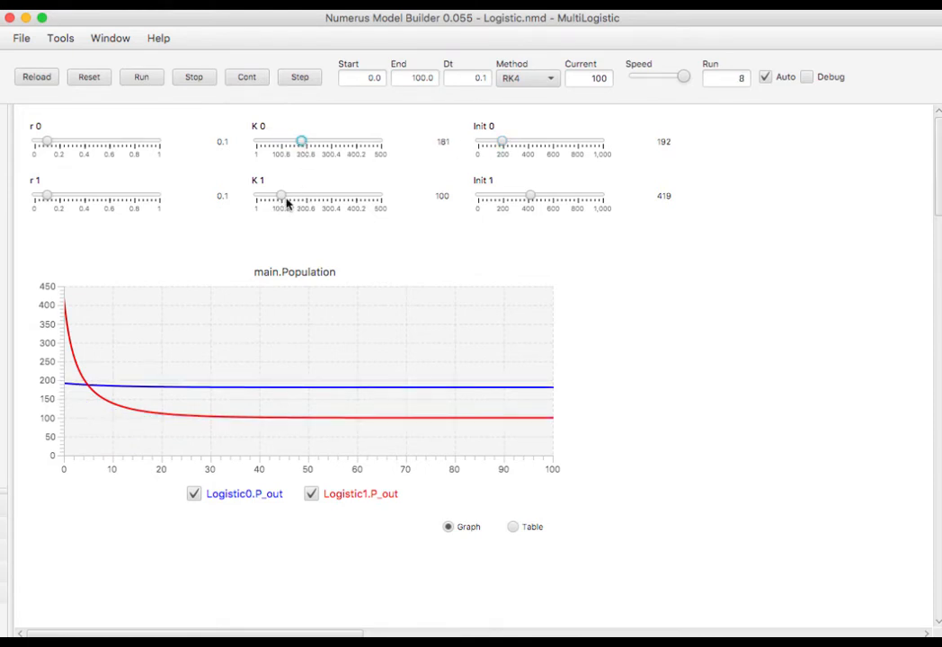
{"action": "left_click_drag", "start_coordinate": [286, 199], "coordinate": [322, 195]}
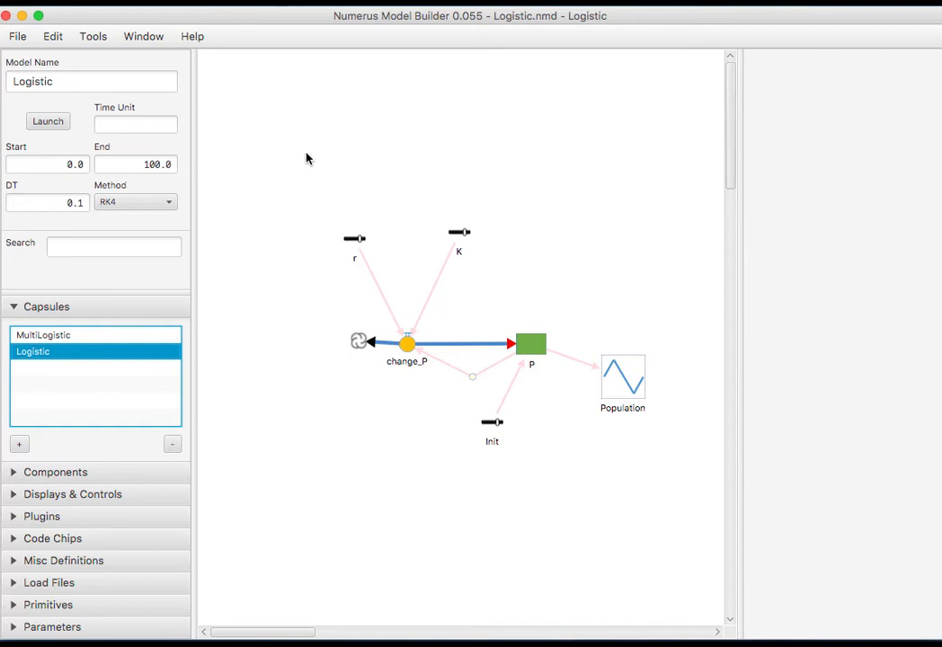
Pin the r, K and Init sliders and the Population graph in the Logistic capsule.
{"action": "left_click_drag", "start_coordinate": [291, 175], "coordinate": [493, 305]}
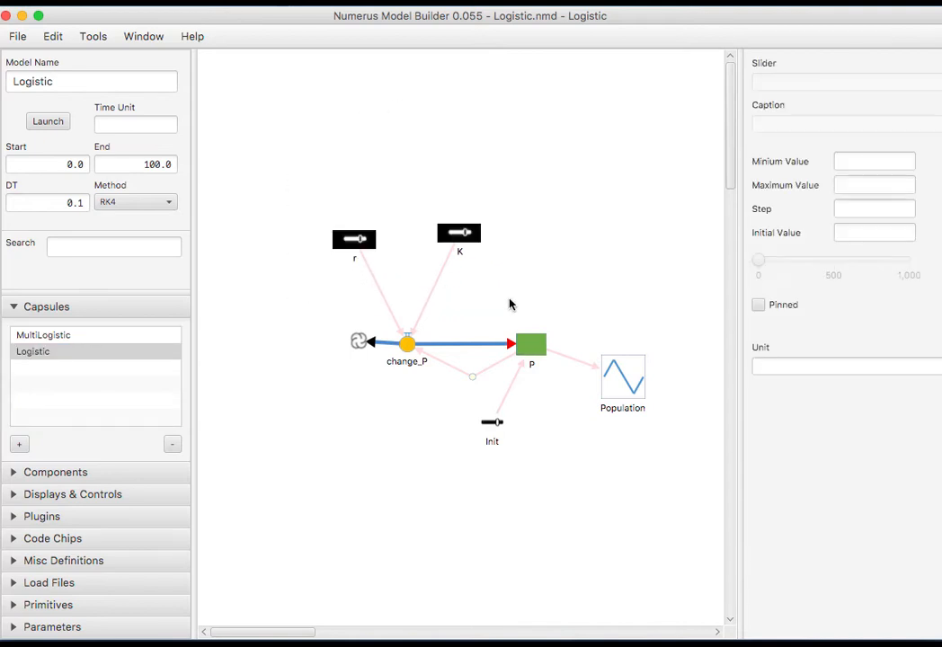
{"action": "left_click", "coordinate": [493, 432], "text": "shift"}
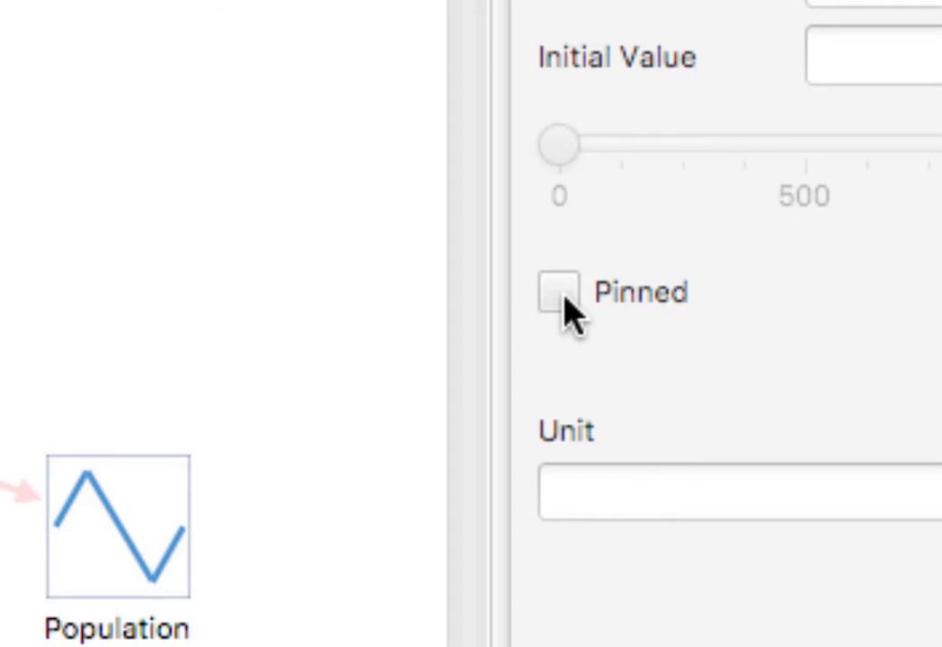
{"action": "left_click", "coordinate": [559, 293]}
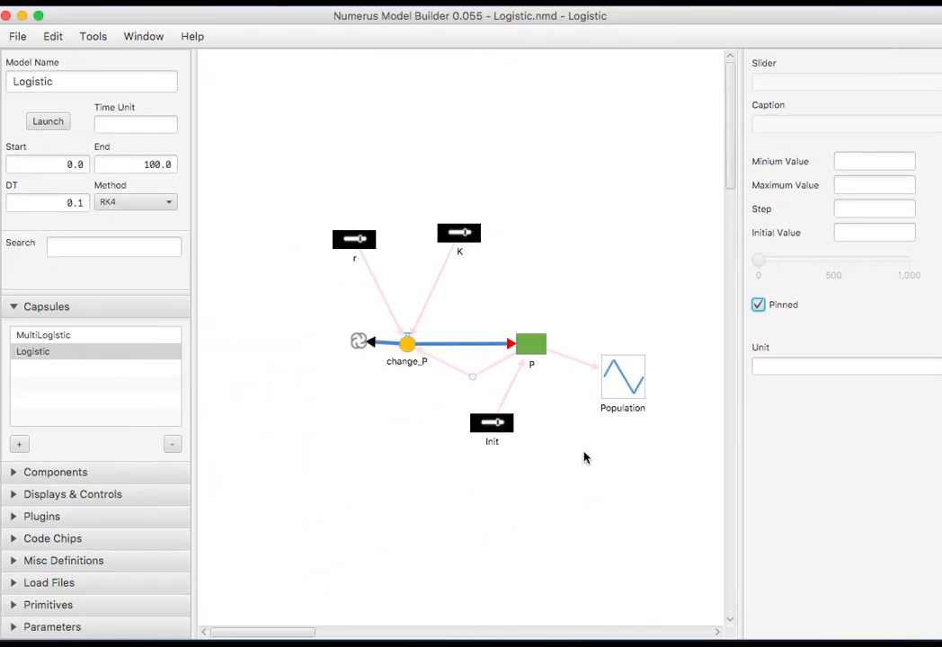
{"action": "left_click", "coordinate": [584, 459]}
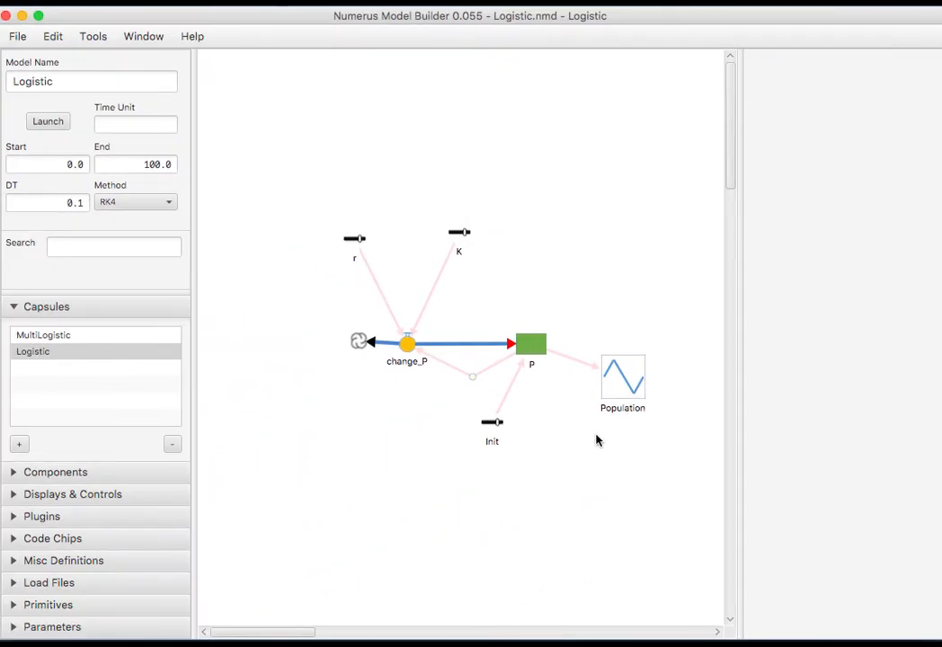
{"action": "left_click", "coordinate": [618, 384]}
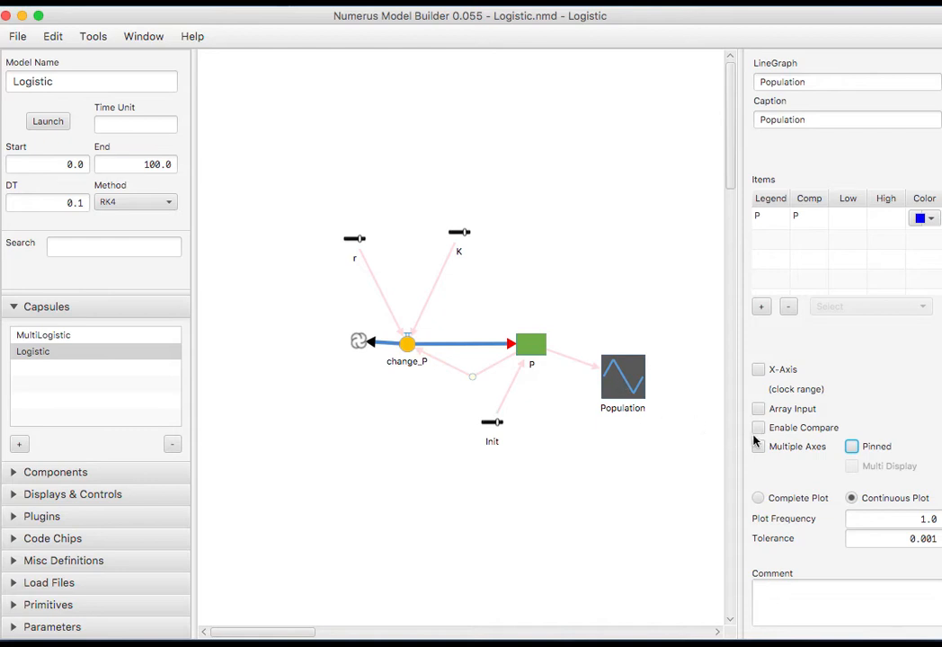
{"action": "left_click", "coordinate": [853, 447]}
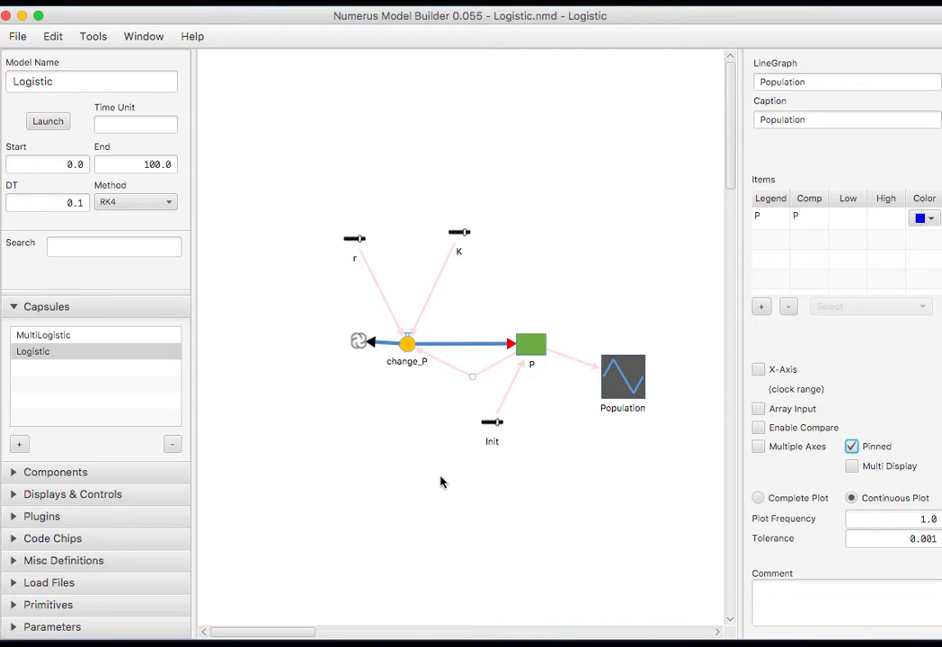
Drag two Logistic instances into MultiLogistic, keeping the default names Logistic_0 and Logistic_1.
{"action": "left_click", "coordinate": [93, 336]}
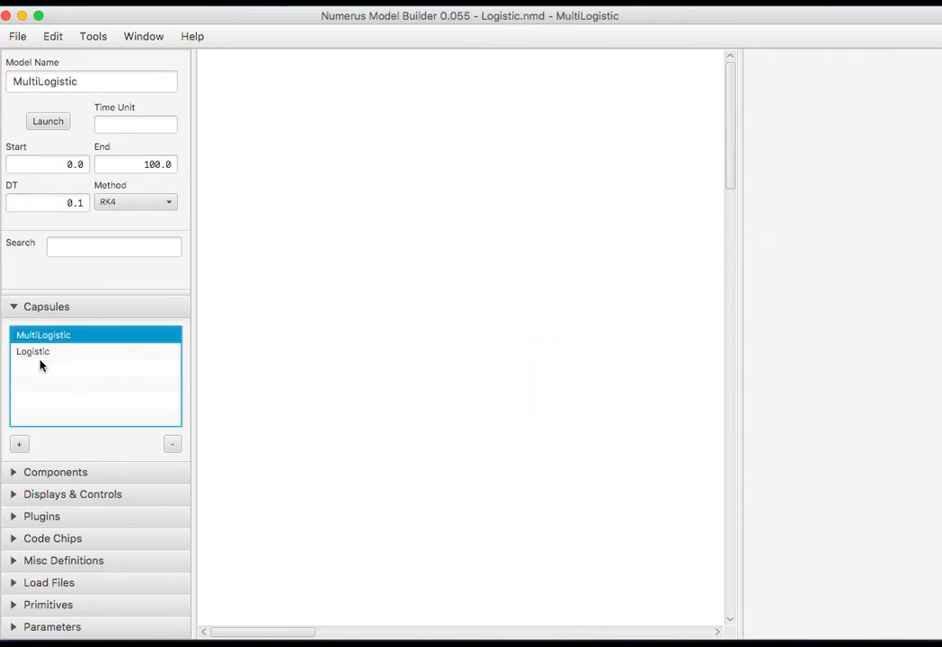
{"action": "left_click_drag", "start_coordinate": [21, 353], "coordinate": [459, 237]}
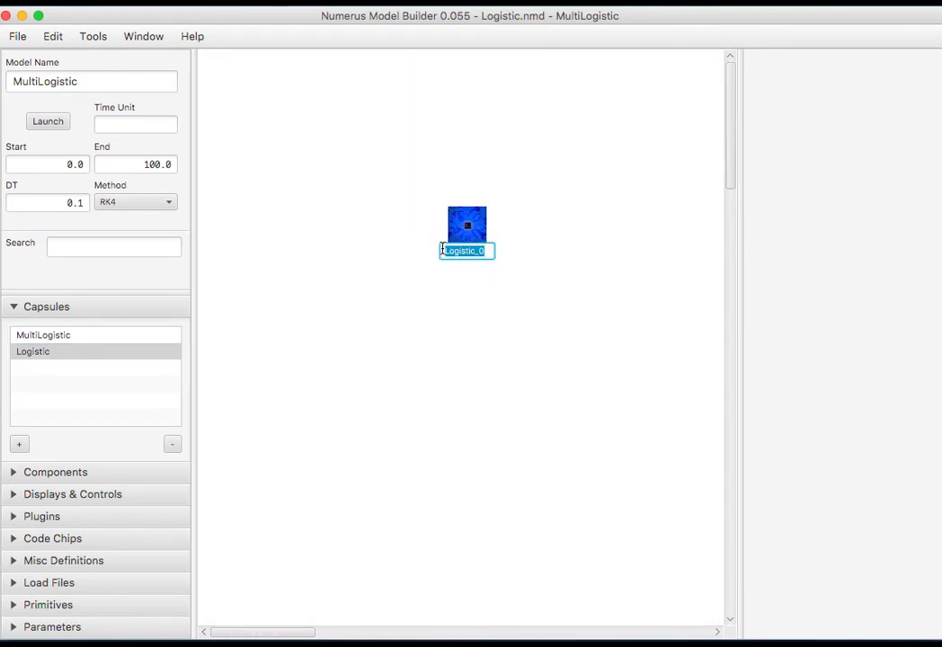
{"action": "left_click", "coordinate": [437, 258]}
{"action": "left_click_drag", "start_coordinate": [19, 360], "coordinate": [468, 331]}
{"action": "left_click", "coordinate": [532, 418]}
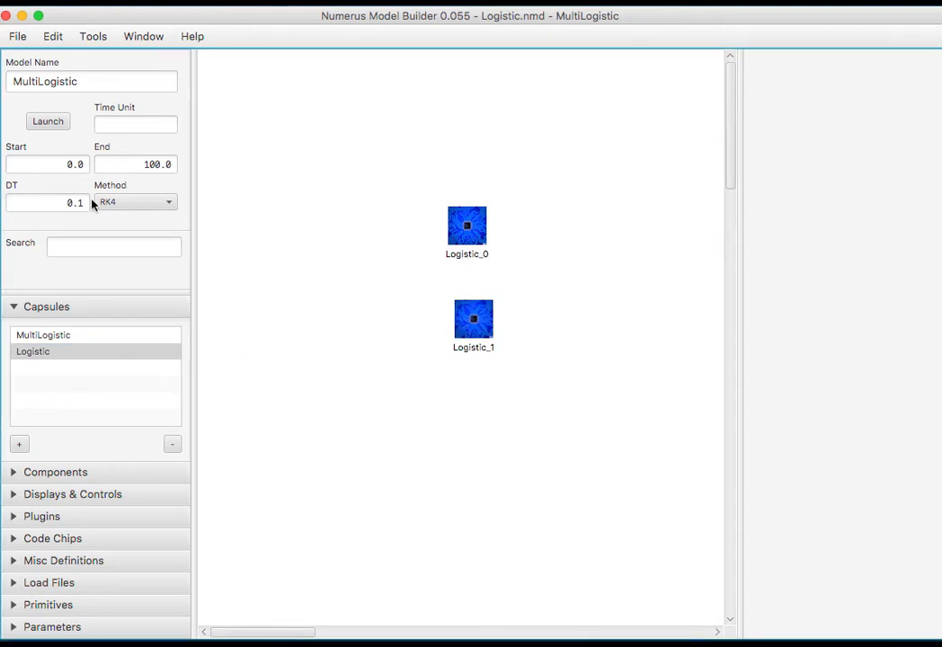
{"action": "left_click", "coordinate": [42, 124]}
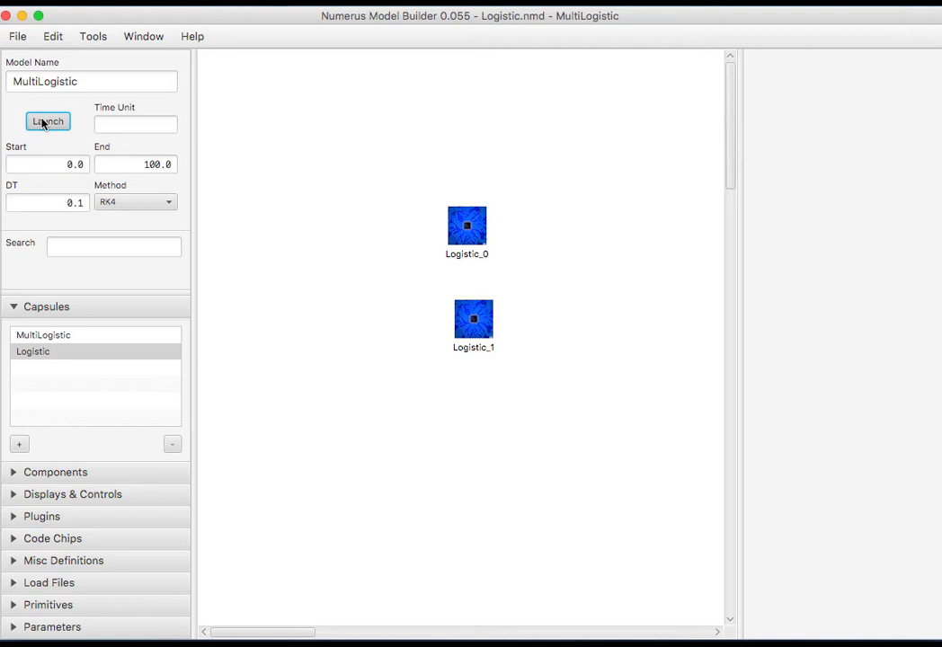
Run MultiLogistic, setting Logistic_1's K to 319 and r to 0.76, and Logistic_0's Init to 681.
{"action": "left_click", "coordinate": [43, 123]}
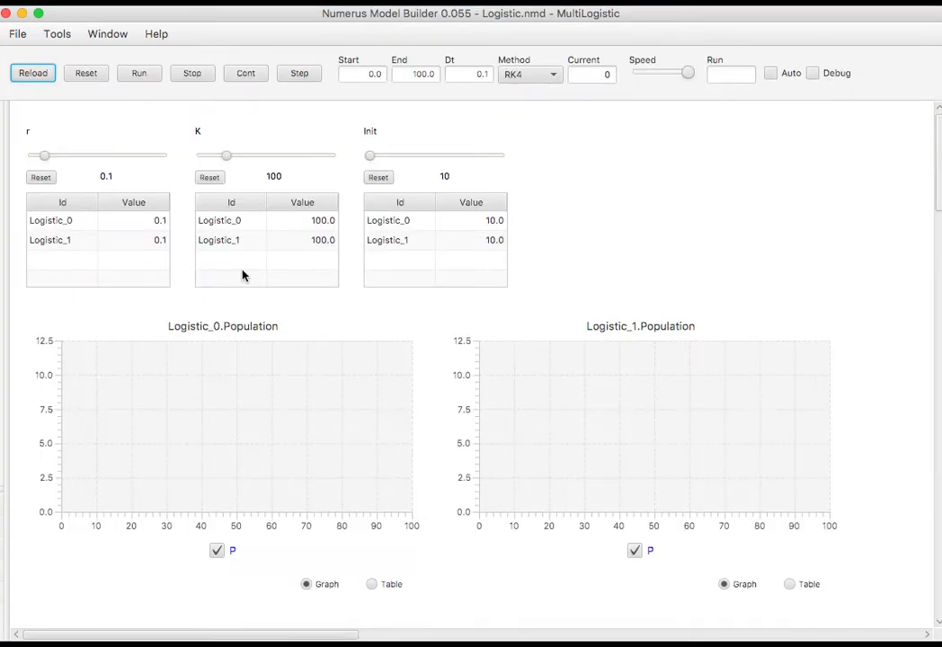
{"action": "left_click", "coordinate": [141, 74]}
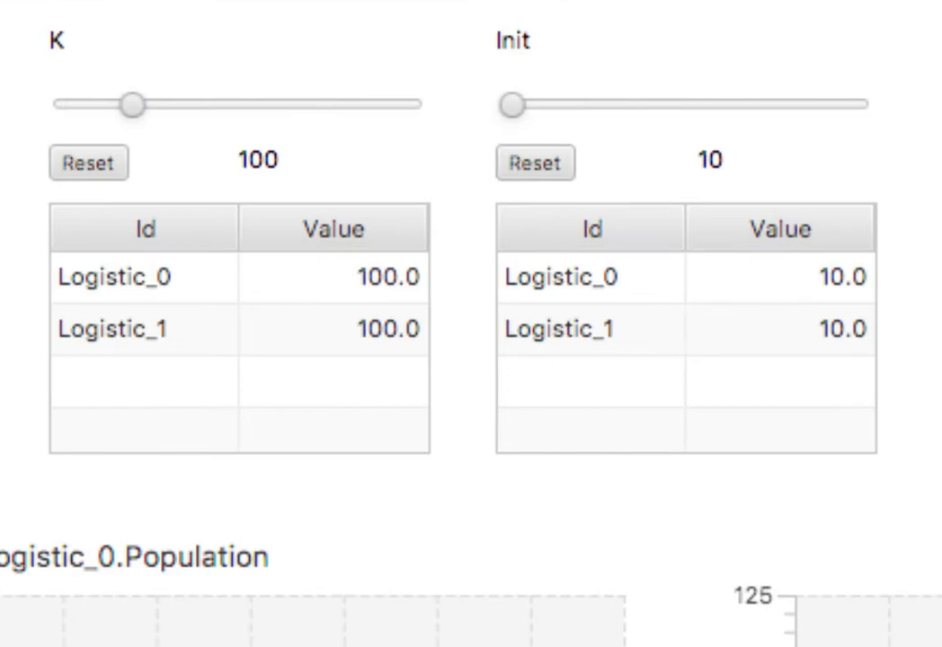
{"action": "left_click", "coordinate": [151, 334]}
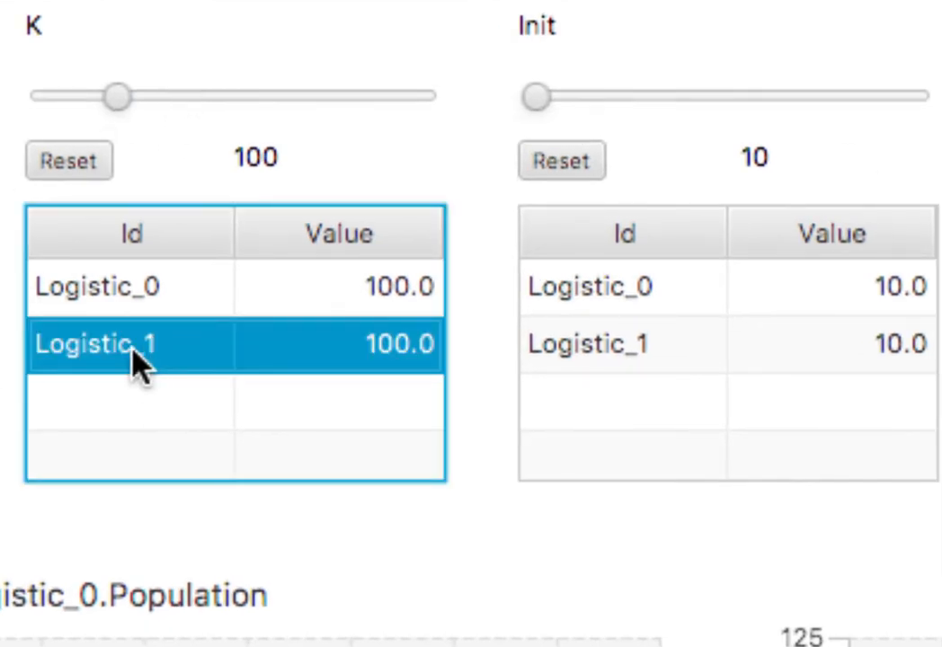
{"action": "left_click_drag", "start_coordinate": [117, 96], "coordinate": [289, 115]}
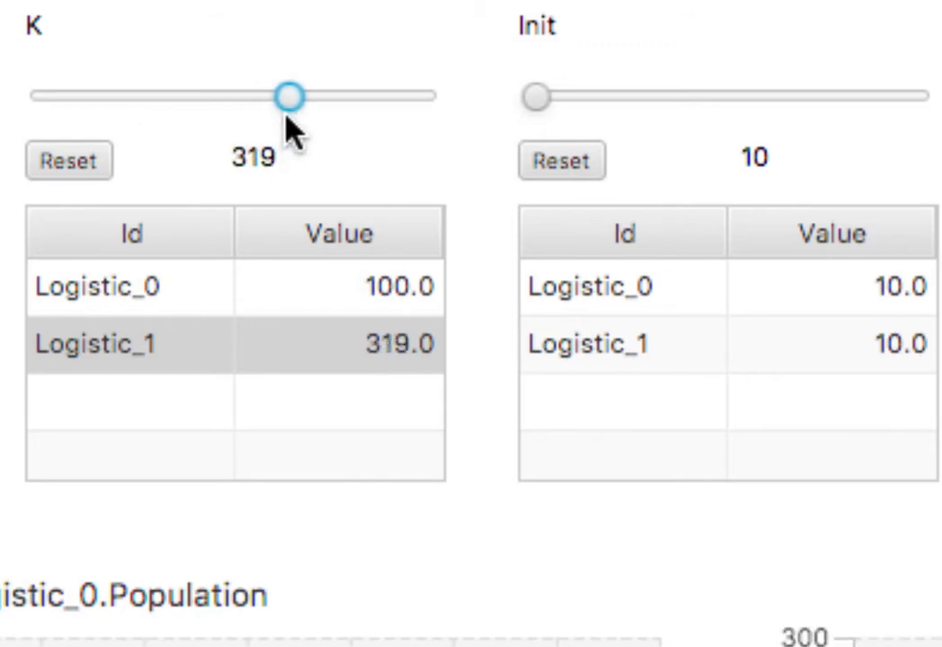
{"action": "left_click", "coordinate": [583, 290]}
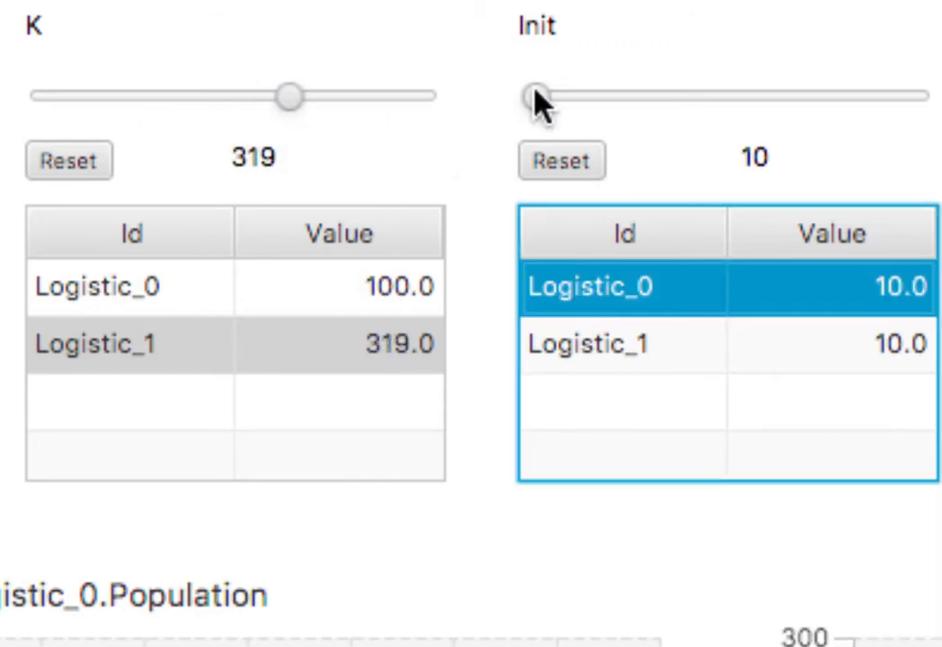
{"action": "left_click_drag", "start_coordinate": [536, 95], "coordinate": [737, 110]}
{"action": "left_click", "coordinate": [105, 240]}
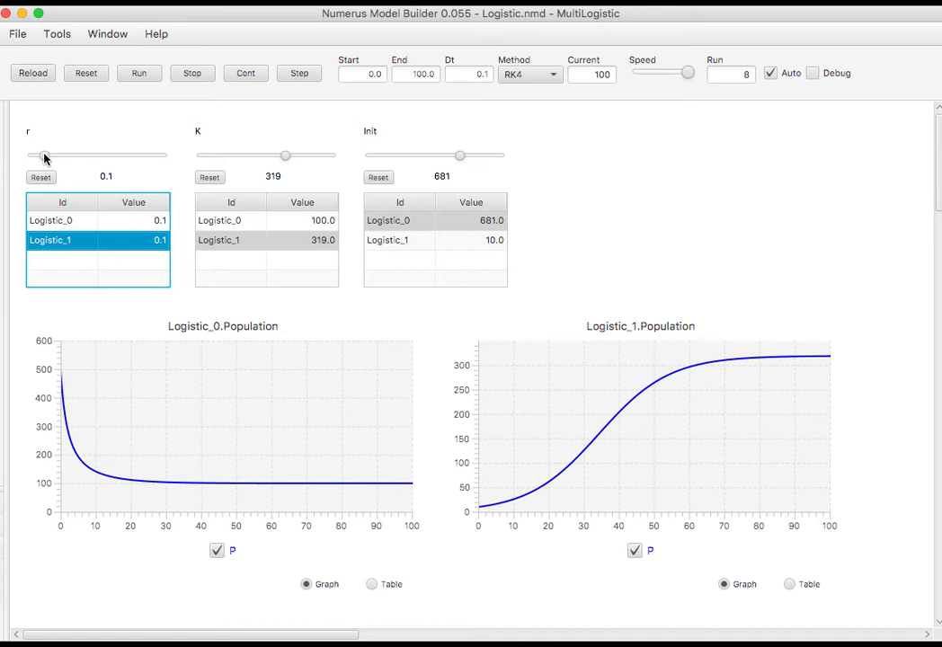
{"action": "left_click_drag", "start_coordinate": [45, 158], "coordinate": [126, 171]}
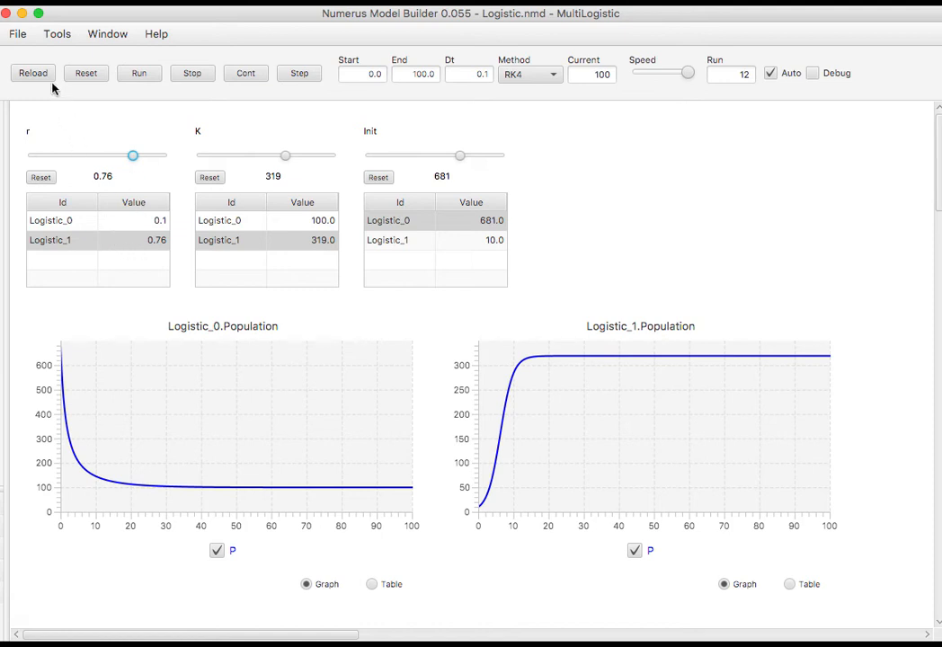
{"action": "left_click", "coordinate": [5, 13]}
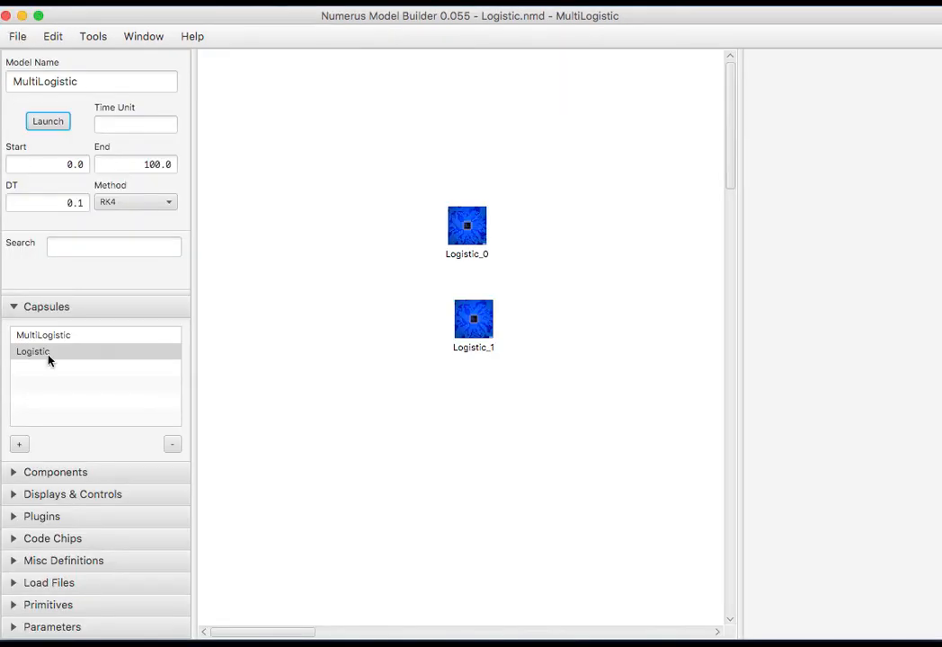
Turn on Multi Display for the Logistic Population graph and relaunch the model.
{"action": "left_click", "coordinate": [45, 353]}
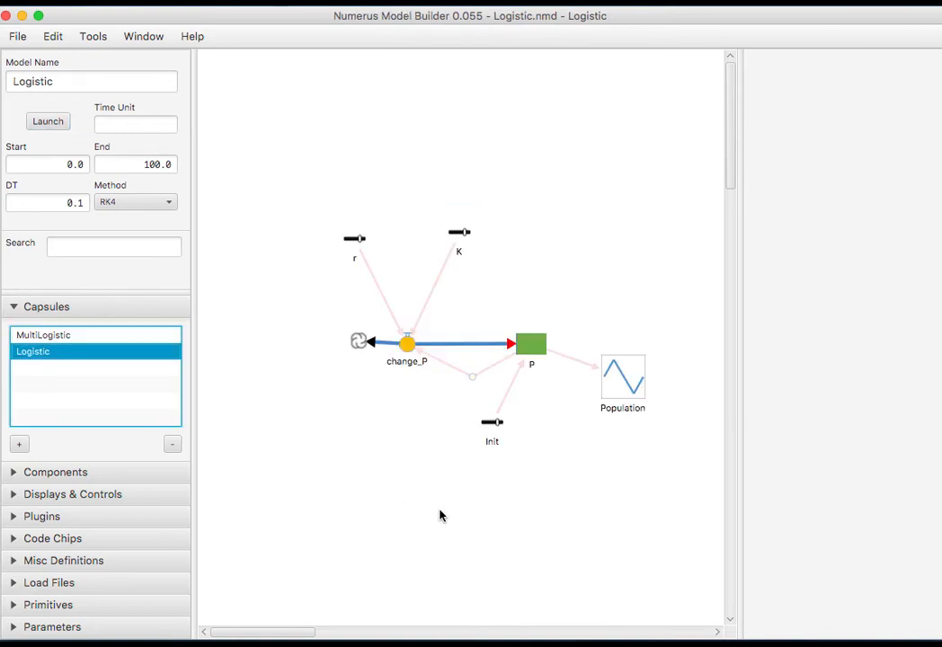
{"action": "left_click", "coordinate": [622, 381]}
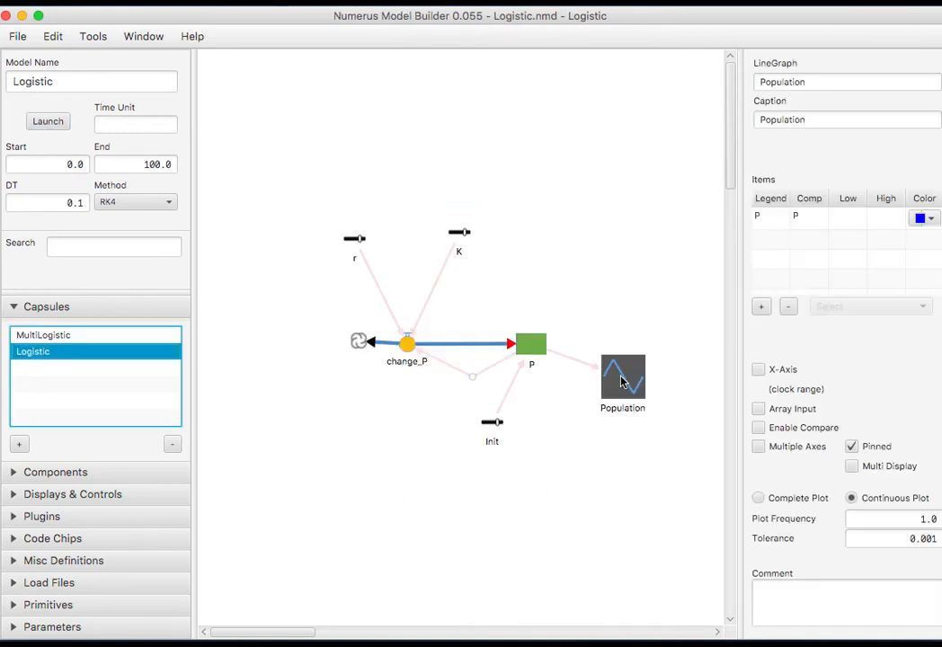
{"action": "left_click", "coordinate": [852, 469]}
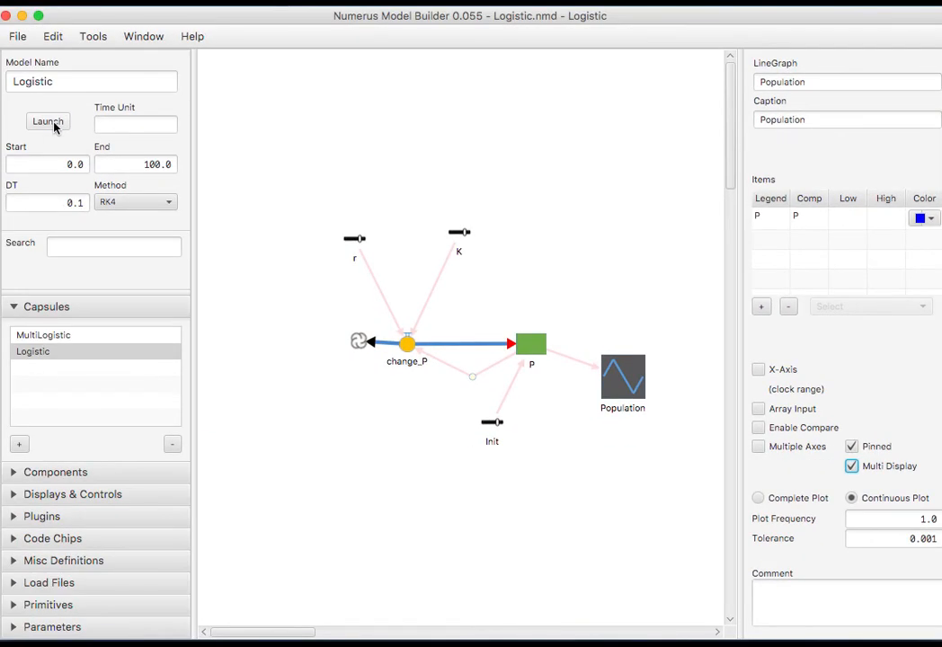
{"action": "left_click", "coordinate": [51, 122]}
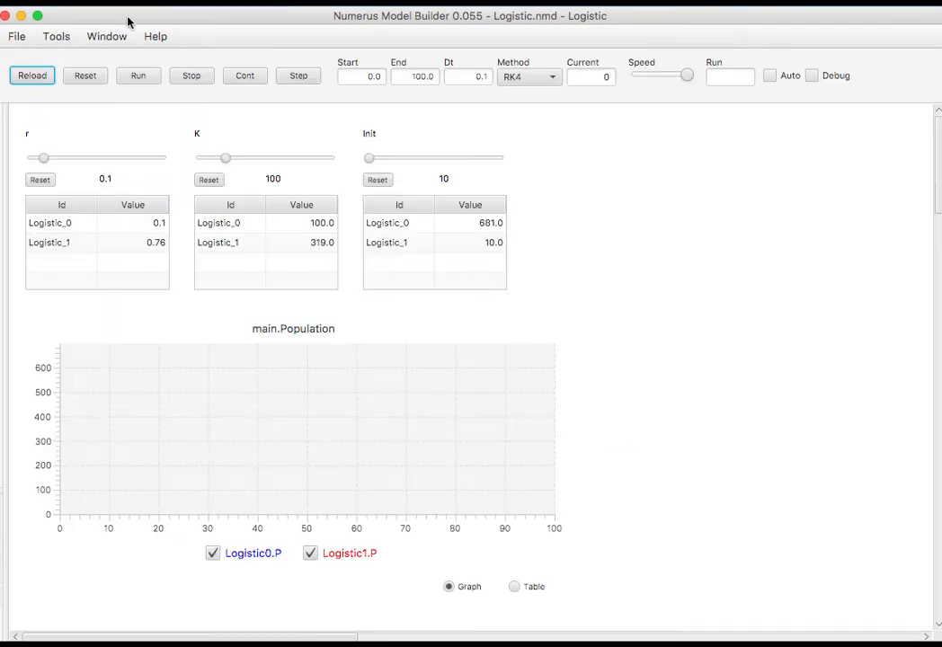
Run with Auto on, set Logistic_0's r to 0.69 and Logistic_1's K to 109, then add a third Logistic instance.
{"action": "left_click", "coordinate": [137, 77]}
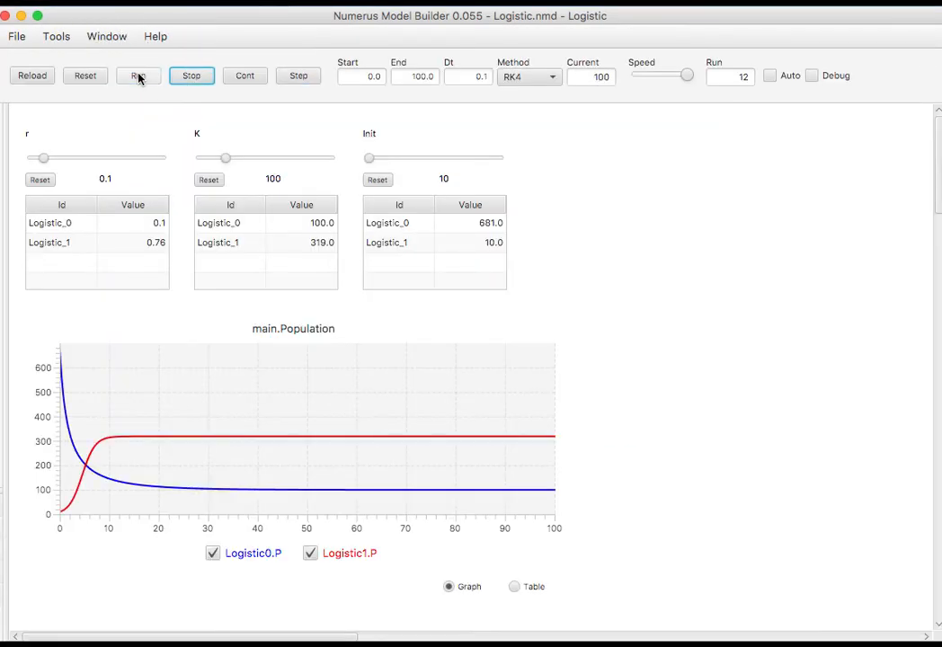
{"action": "left_click", "coordinate": [769, 76]}
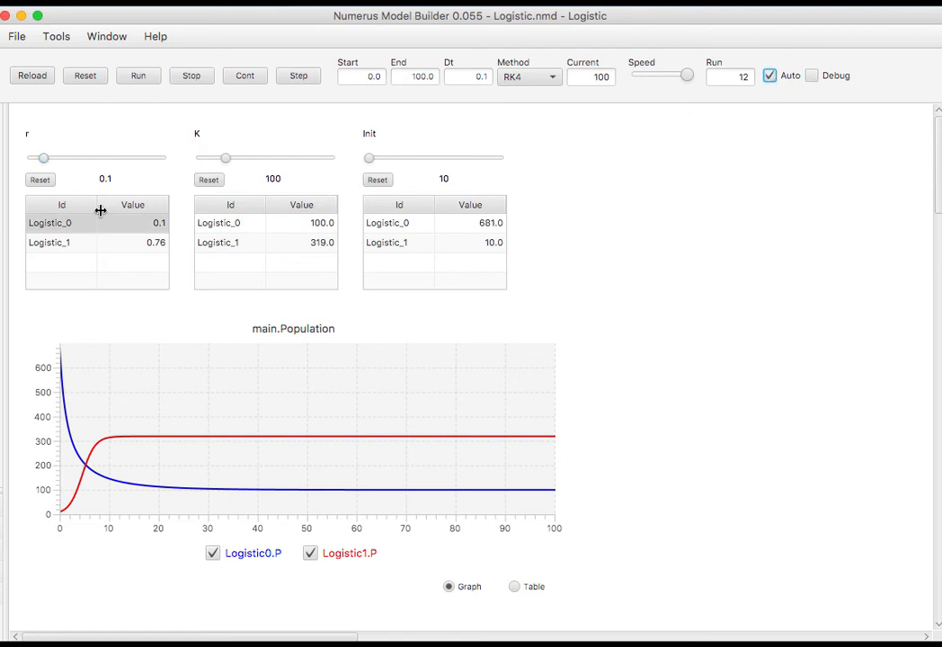
{"action": "left_click", "coordinate": [62, 226]}
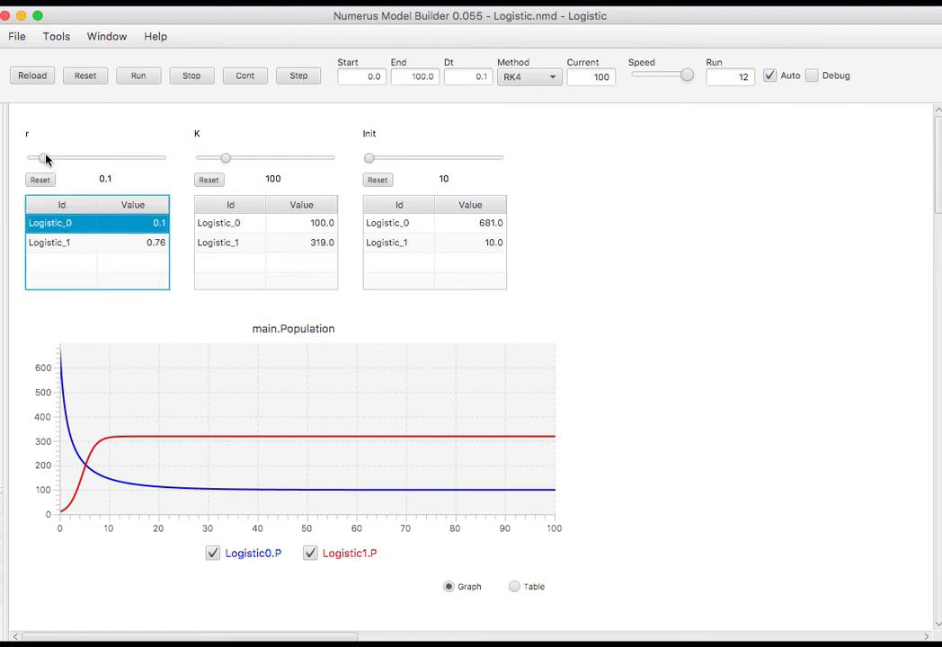
{"action": "left_click_drag", "start_coordinate": [43, 158], "coordinate": [123, 163]}
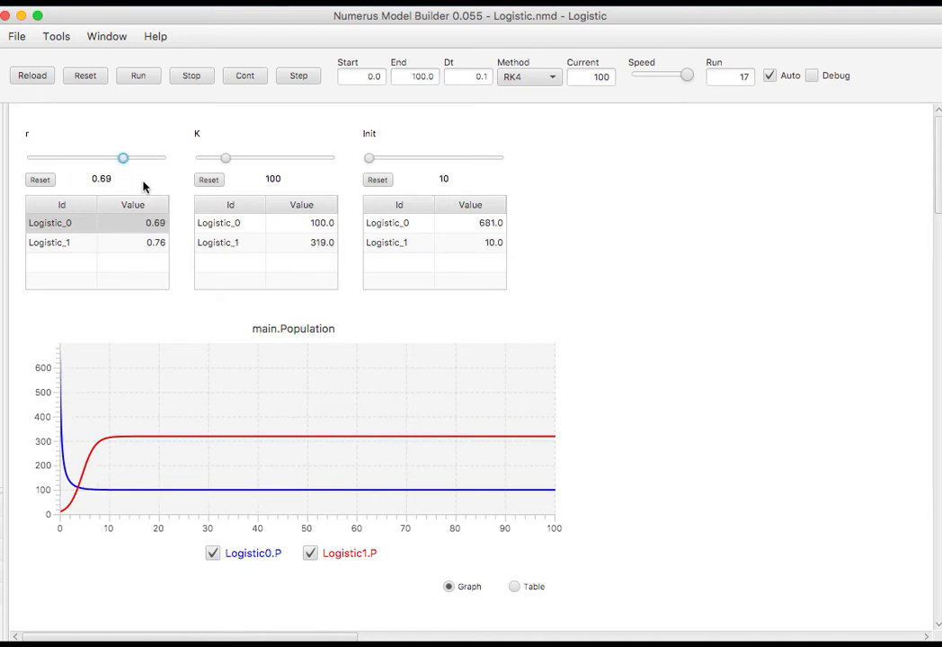
{"action": "left_click", "coordinate": [228, 242]}
{"action": "left_click_drag", "start_coordinate": [284, 161], "coordinate": [230, 162]}
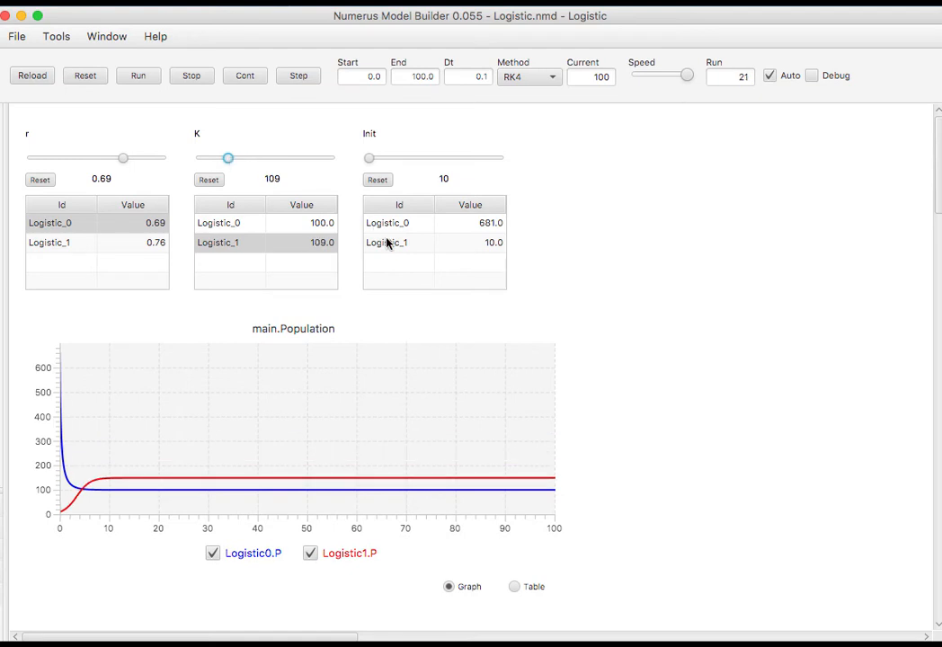
{"action": "key", "text": "super+w"}
{"action": "left_click_drag", "start_coordinate": [36, 356], "coordinate": [477, 420]}
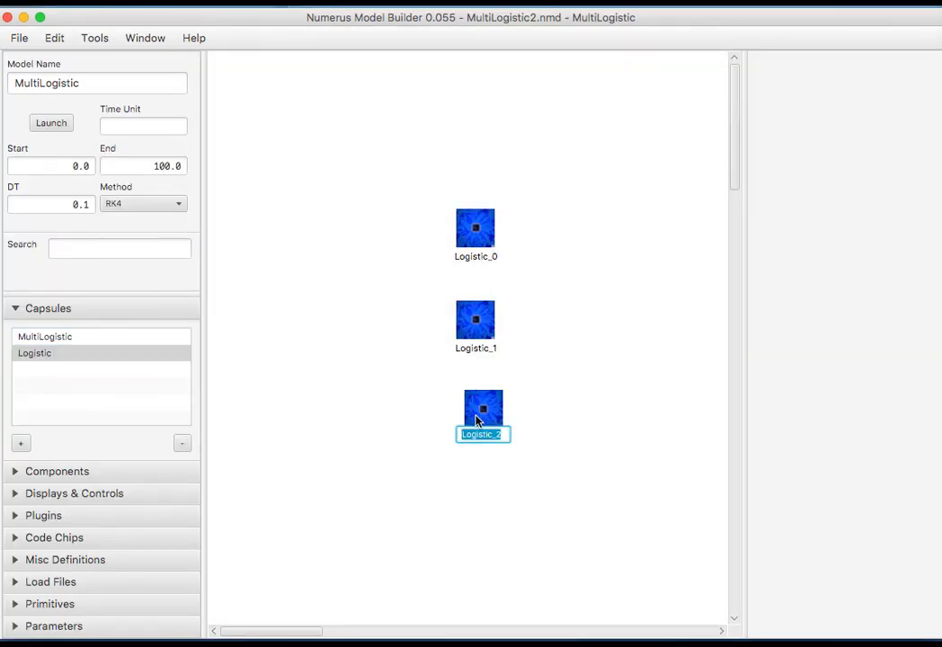
Keep the name Logistic_2 and run the model with Auto on to plot three curves.
{"action": "key", "text": "Return"}
{"action": "key", "text": "super+r"}
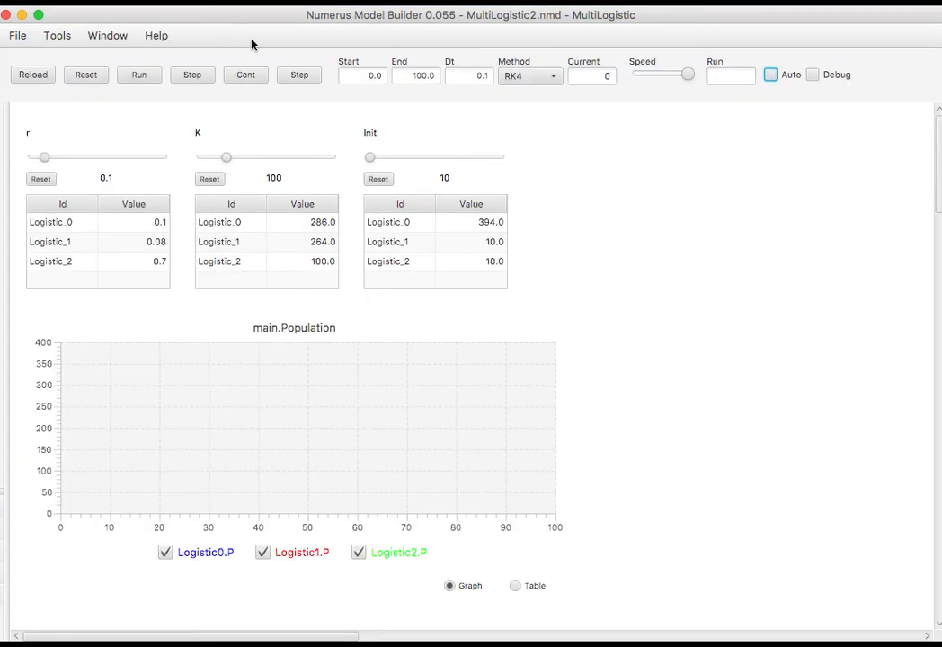
{"action": "left_click", "coordinate": [770, 75]}
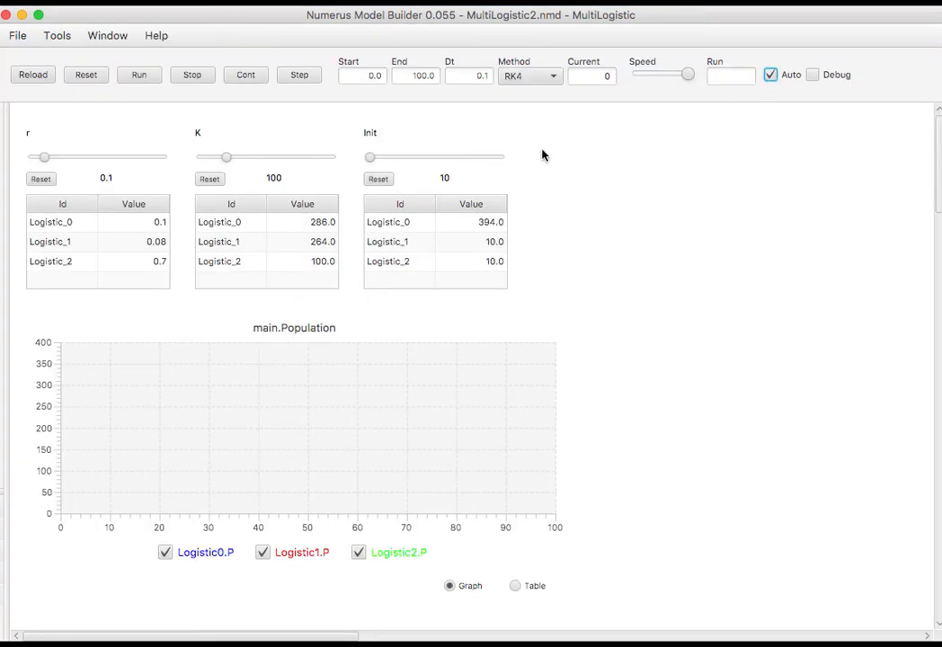
{"action": "left_click", "coordinate": [141, 76]}
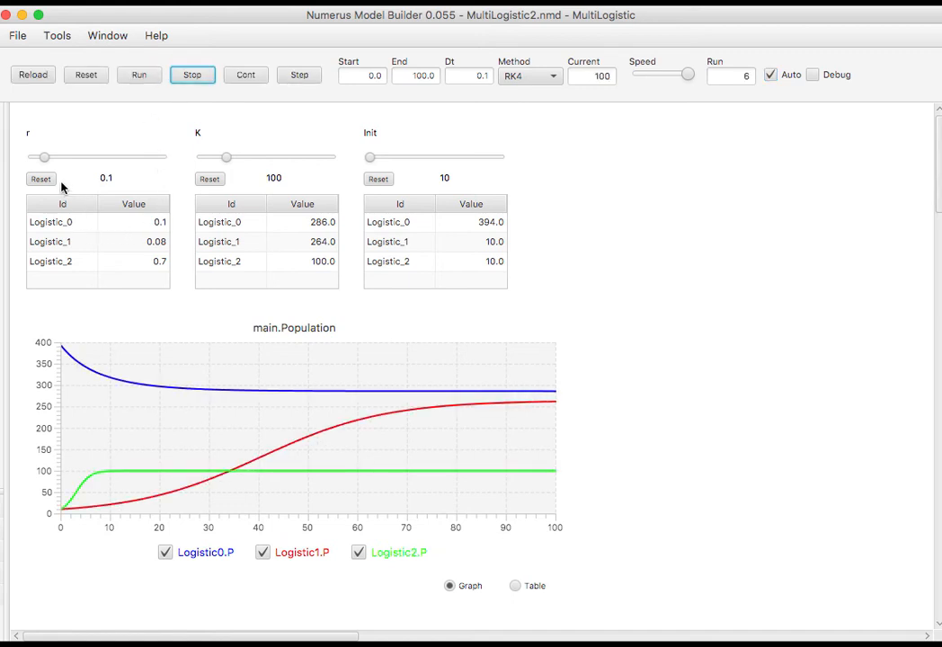
Set Logistic_0's r to 0.53 and Logistic_1's K to 240.
{"action": "left_click", "coordinate": [40, 222]}
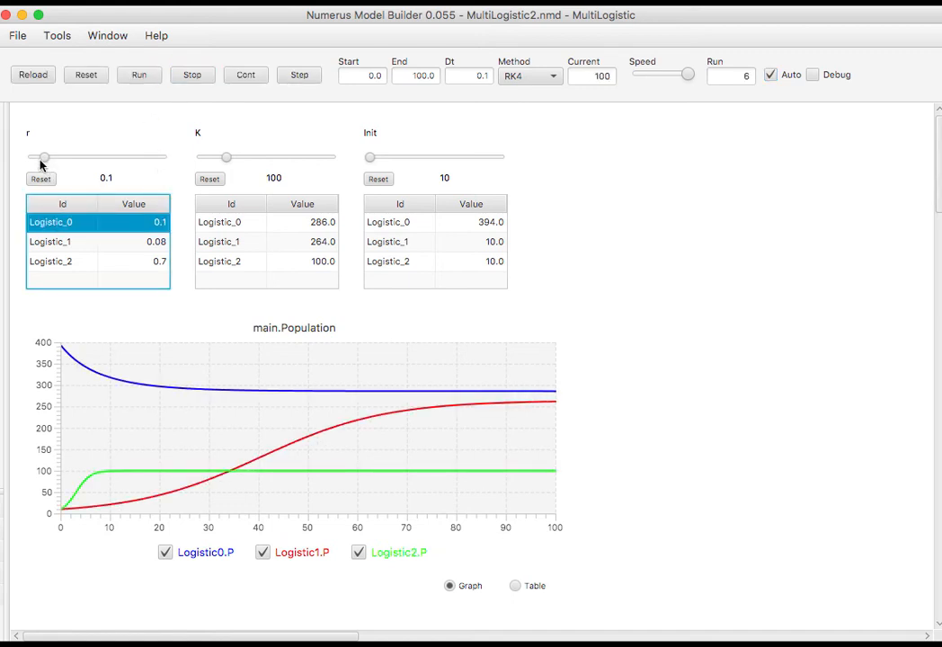
{"action": "left_click_drag", "start_coordinate": [44, 160], "coordinate": [102, 165]}
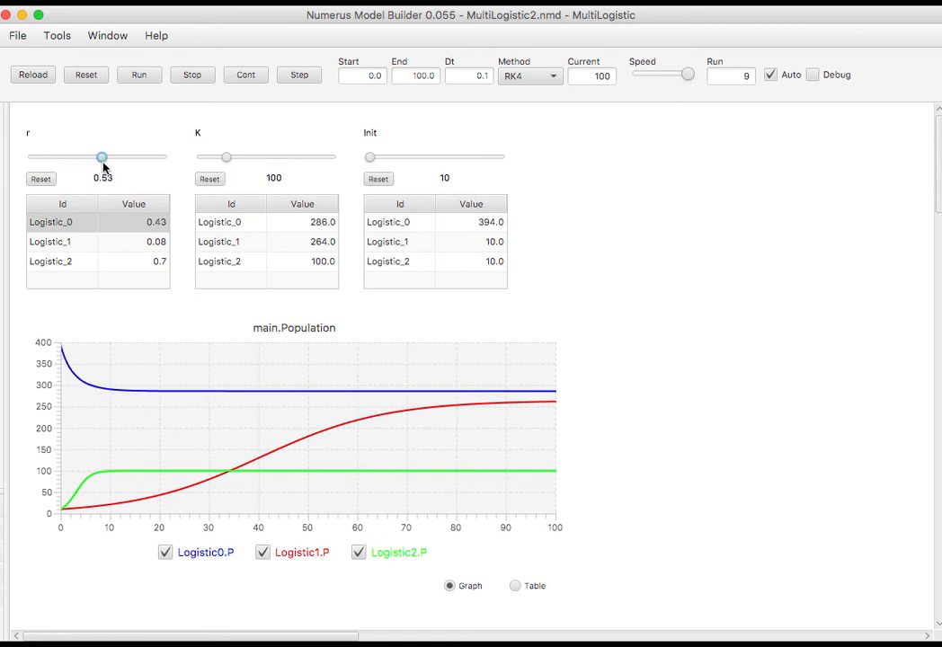
{"action": "left_click", "coordinate": [215, 244]}
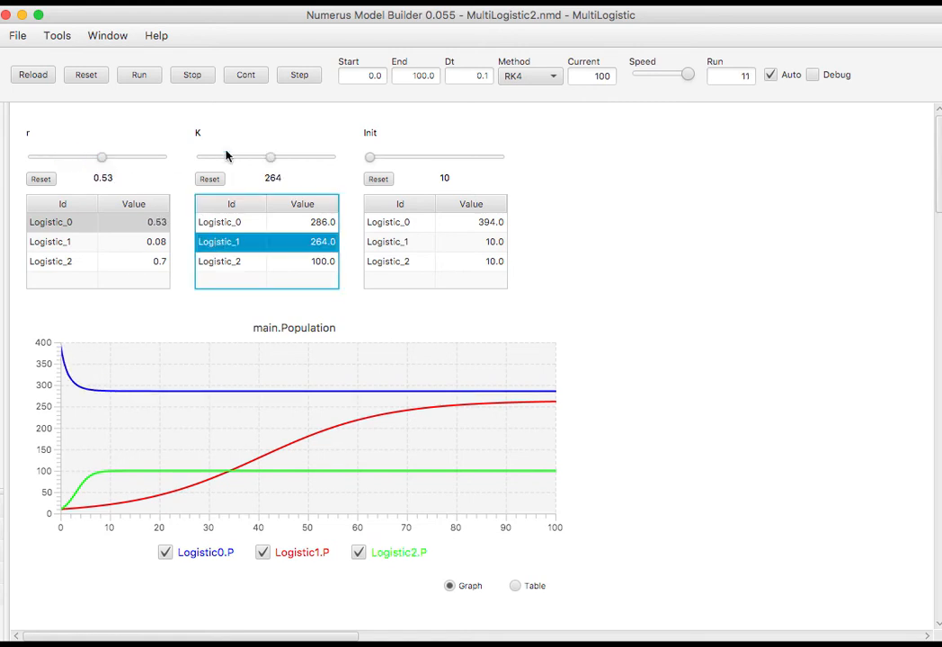
{"action": "mouse_move", "coordinate": [274, 156]}
{"action": "left_mouse_down"}
{"action": "mouse_move", "coordinate": [204, 158]}
{"action": "mouse_move", "coordinate": [267, 165]}
{"action": "left_mouse_up"}
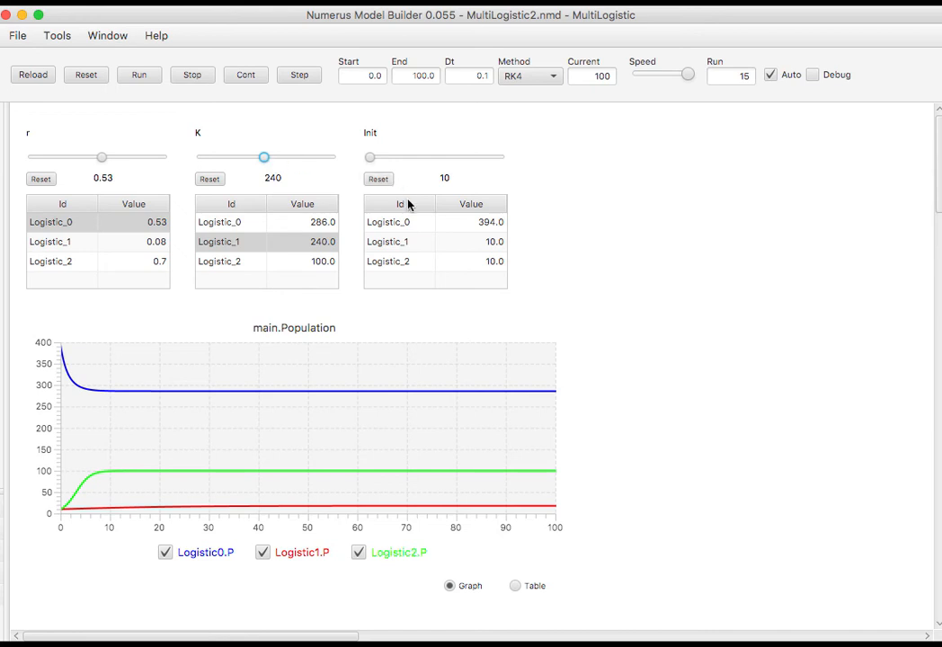